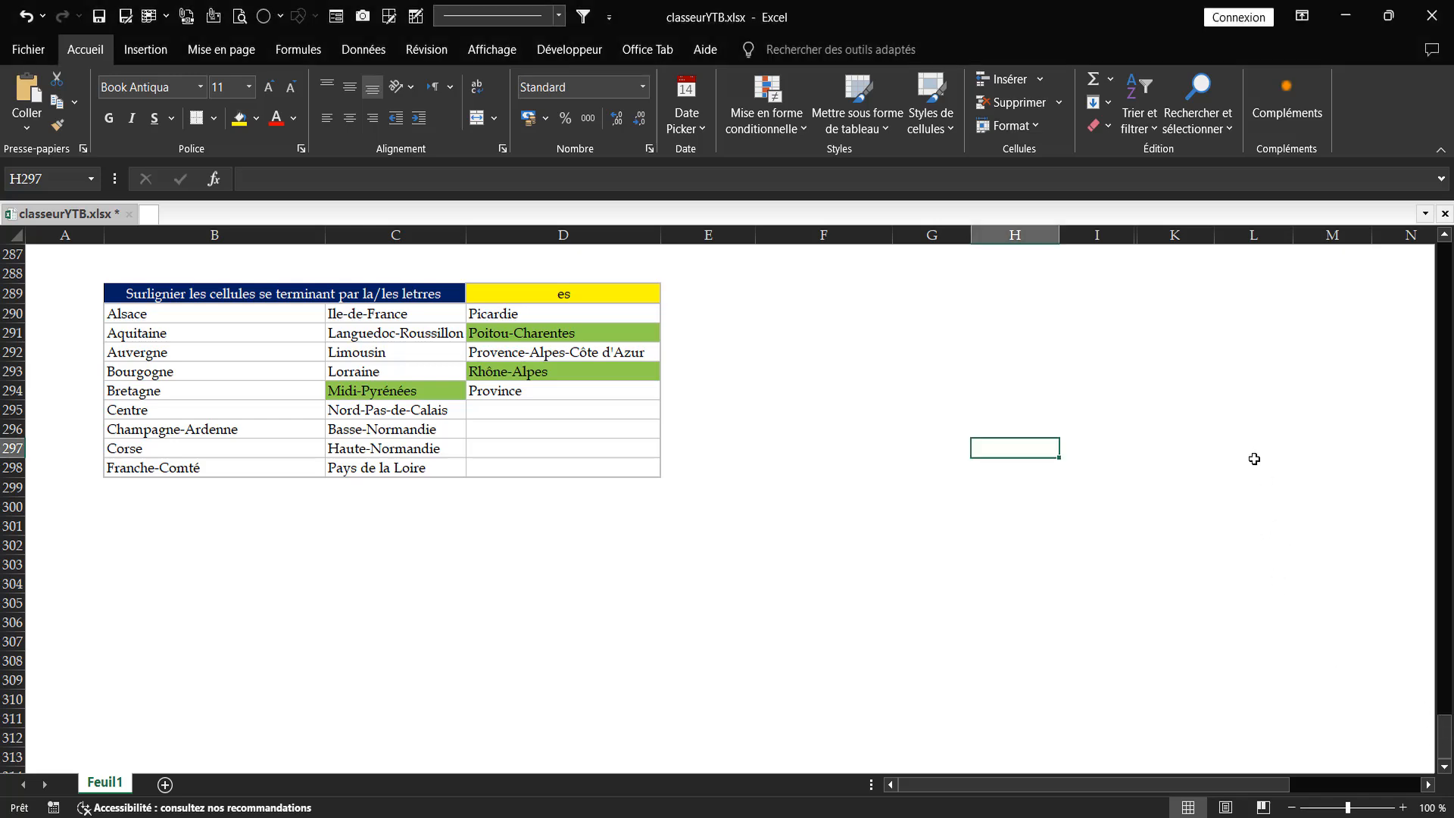
pyautogui.scroll(2, 1254, 462)
pyautogui.scroll(2, 1269, 485)
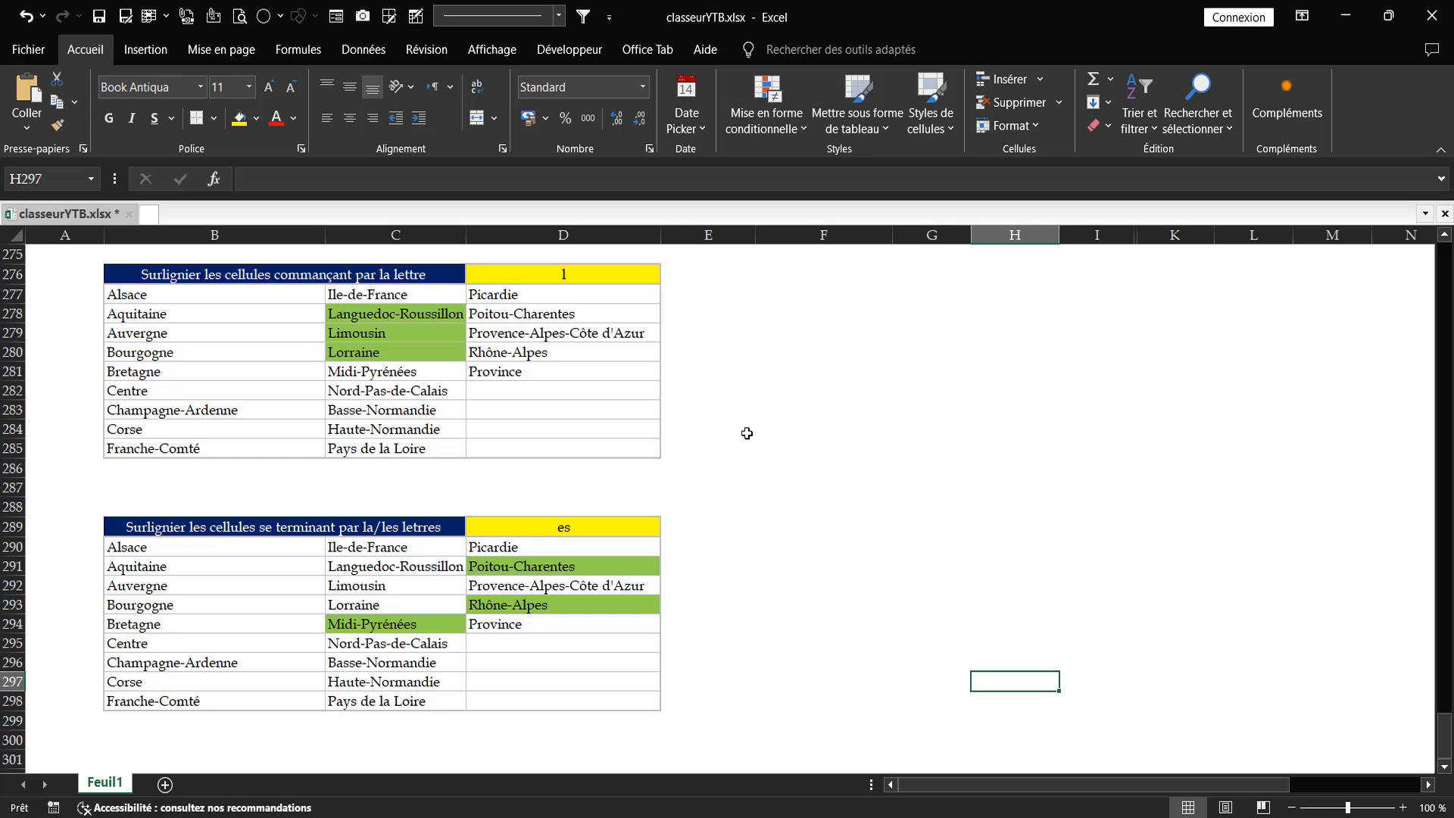
pyautogui.scroll(-2, 758, 431)
pyautogui.scroll(-3, 760, 432)
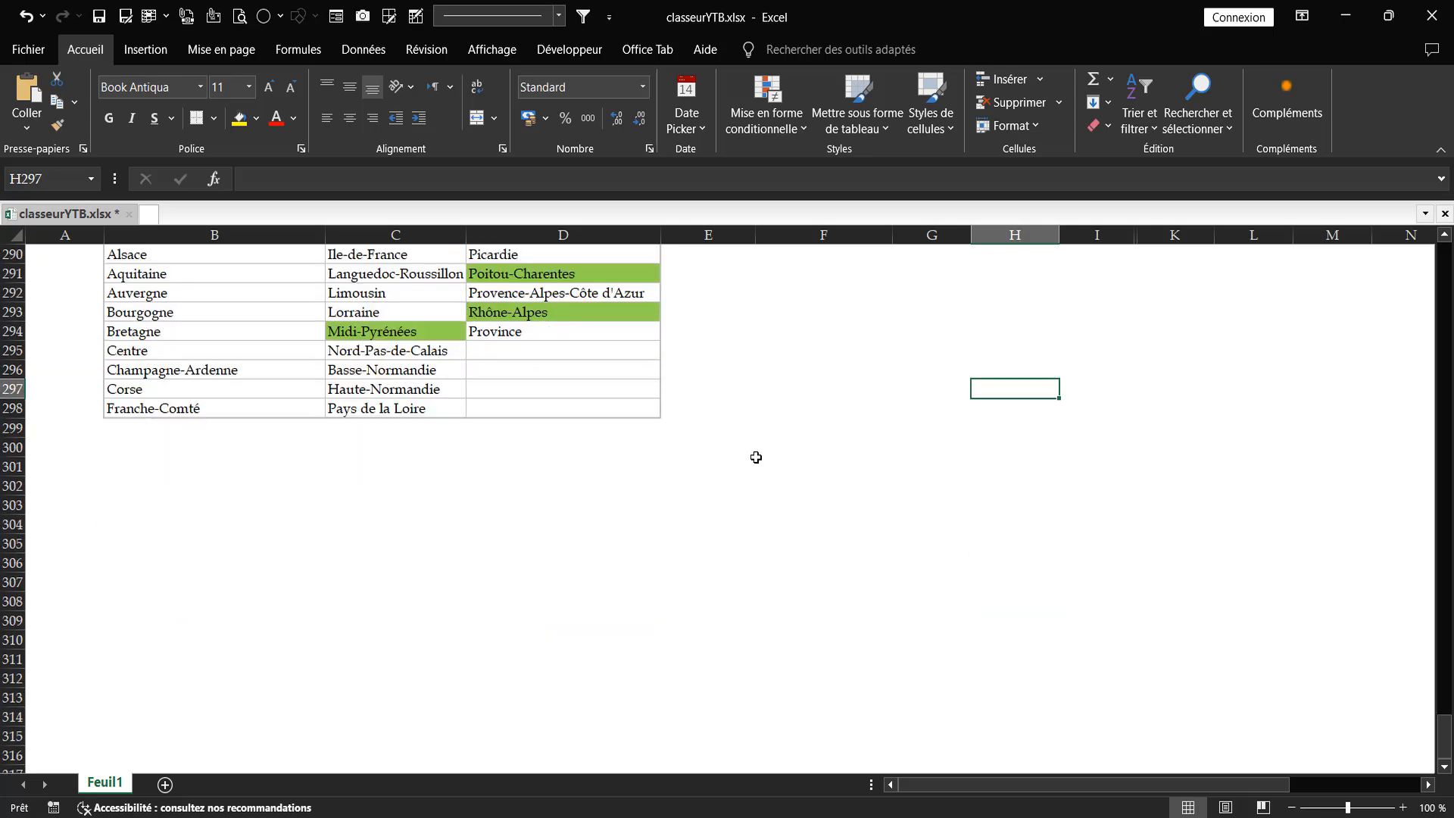
pyautogui.scroll(1, 755, 426)
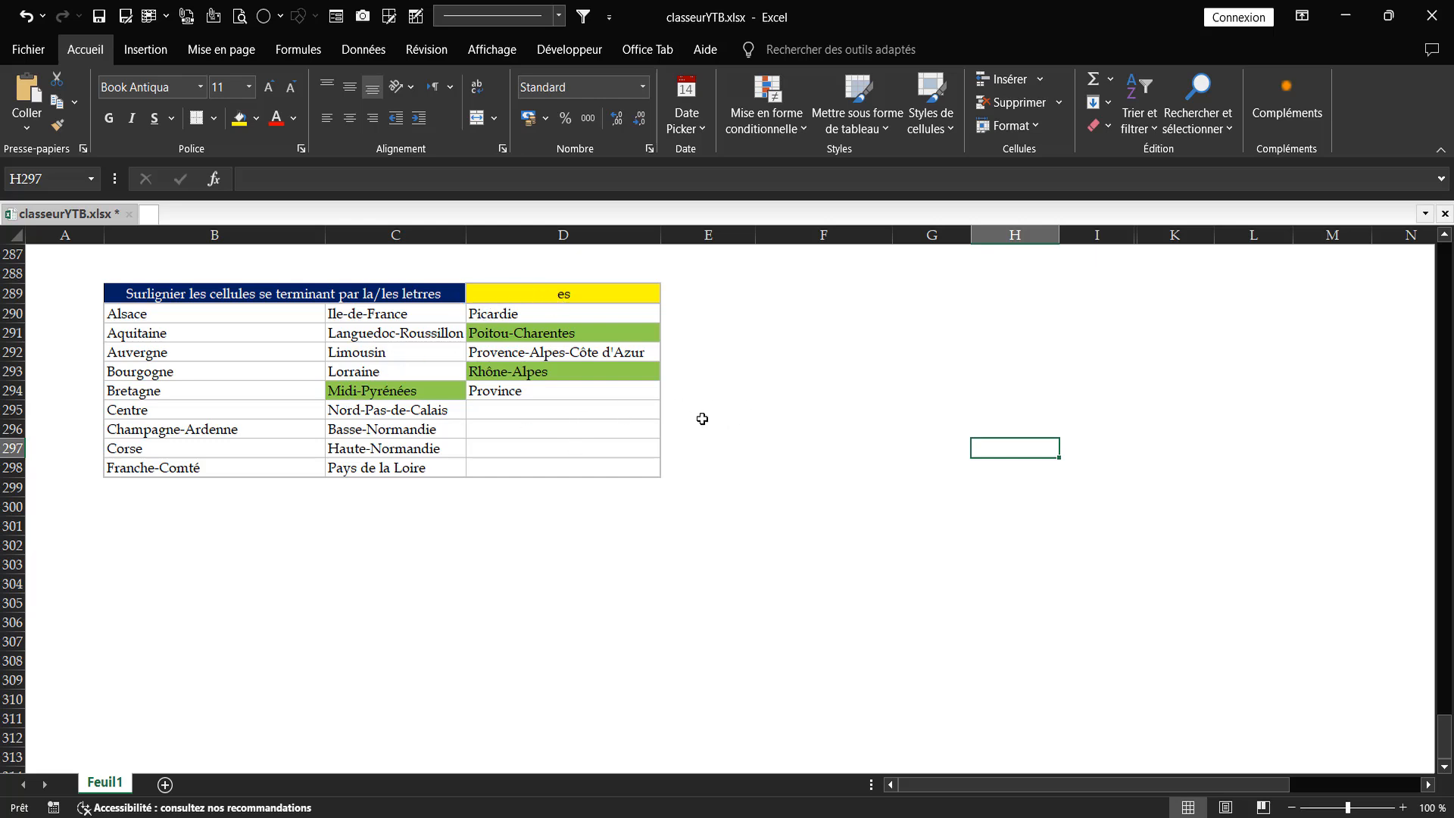
pyautogui.click(755, 391)
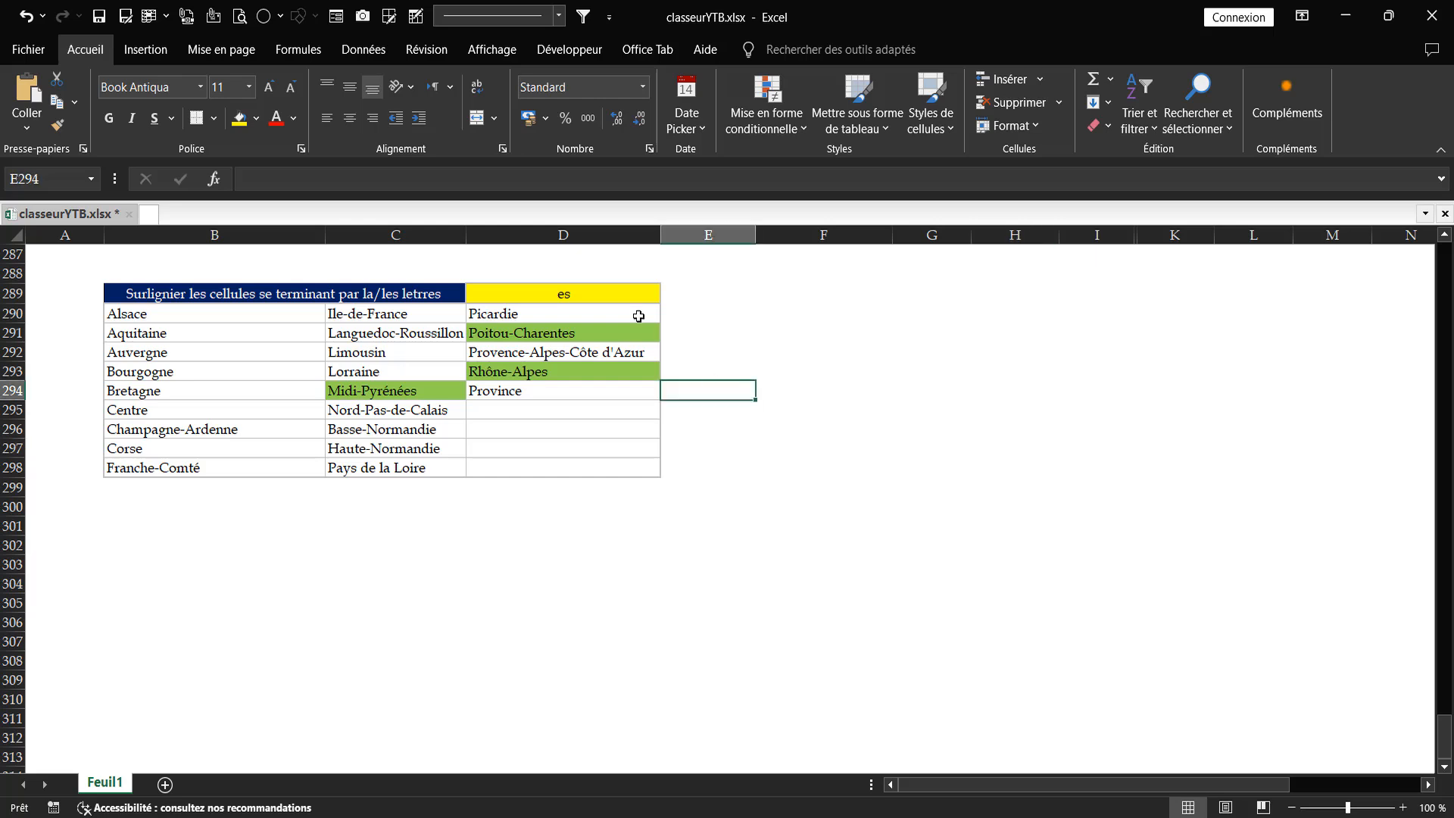
# Step: Test the ending-letters criterion in D289 with ne, se and finally ie
pyautogui.click(613, 292)
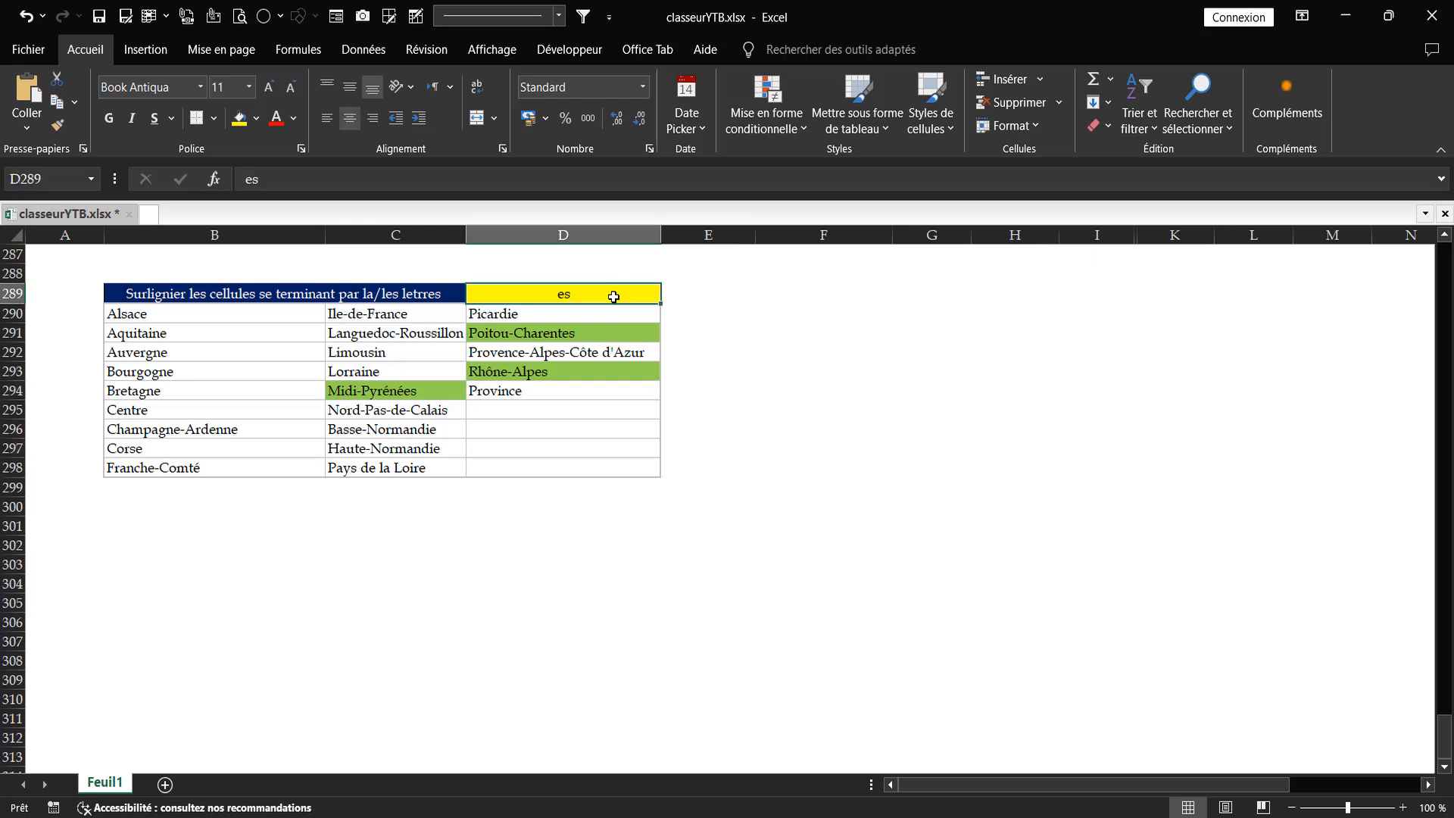
pyautogui.write('ne')
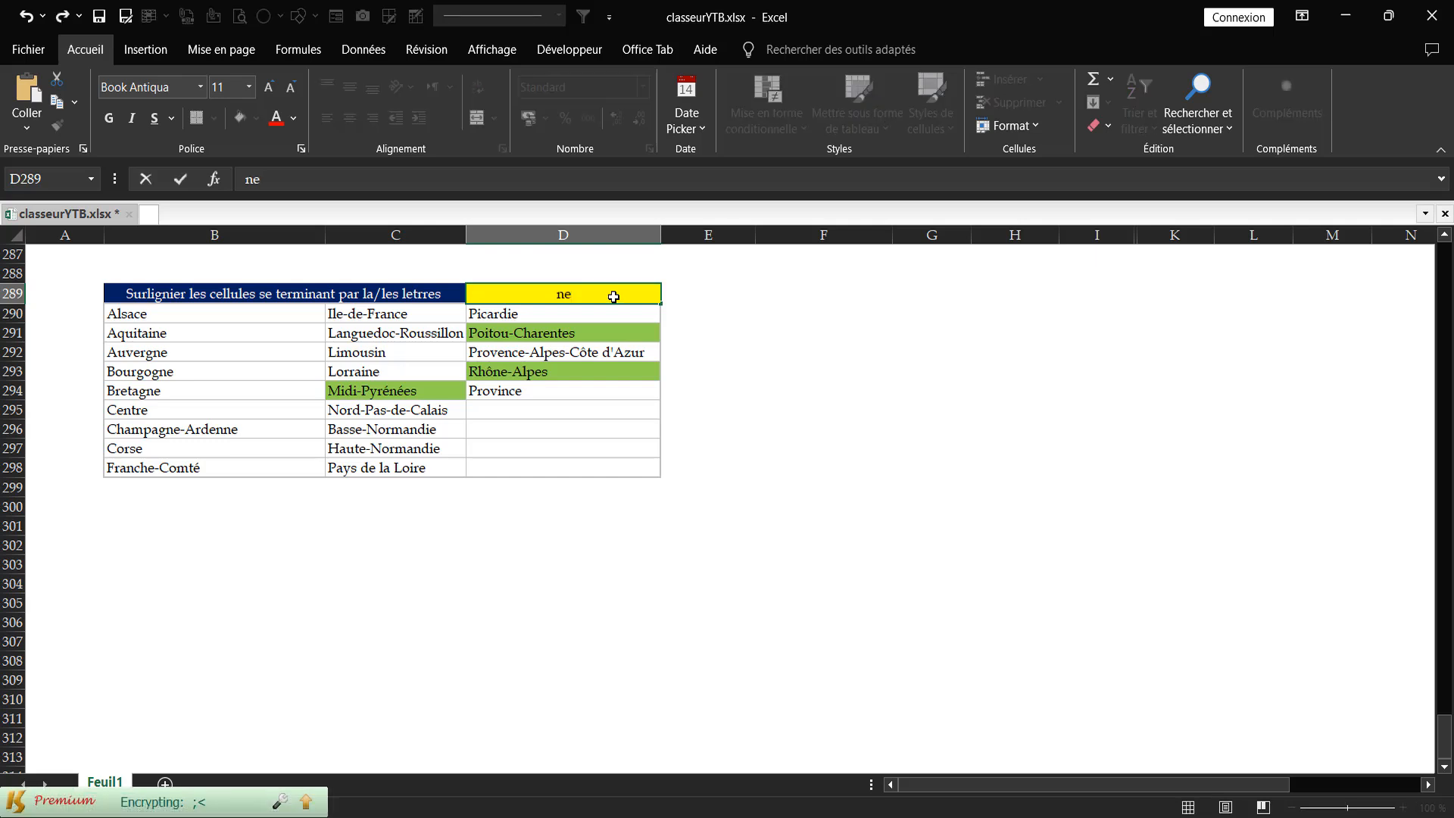
pyautogui.hotkey('ctrl', 'Return')
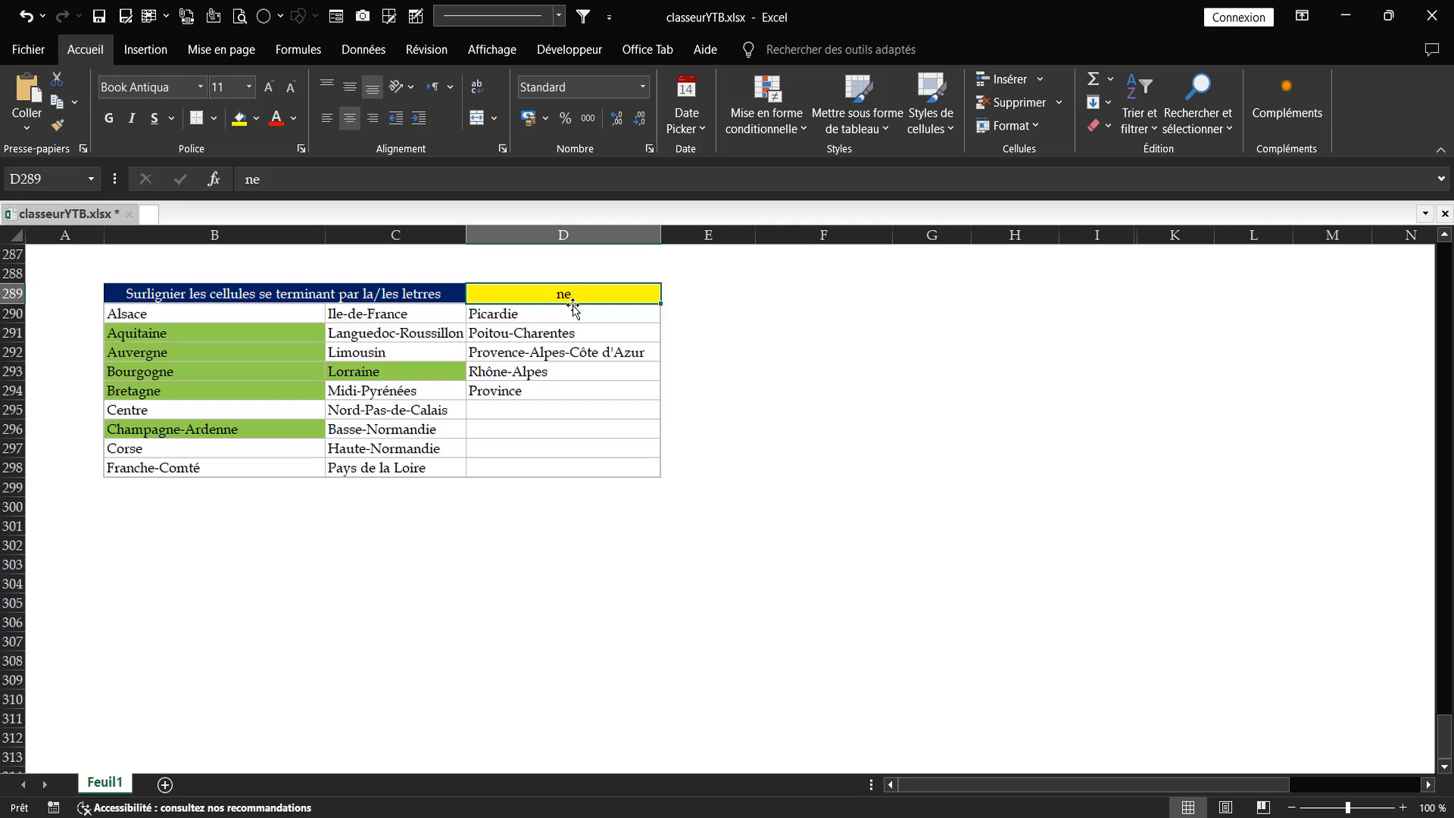
pyautogui.write('se')
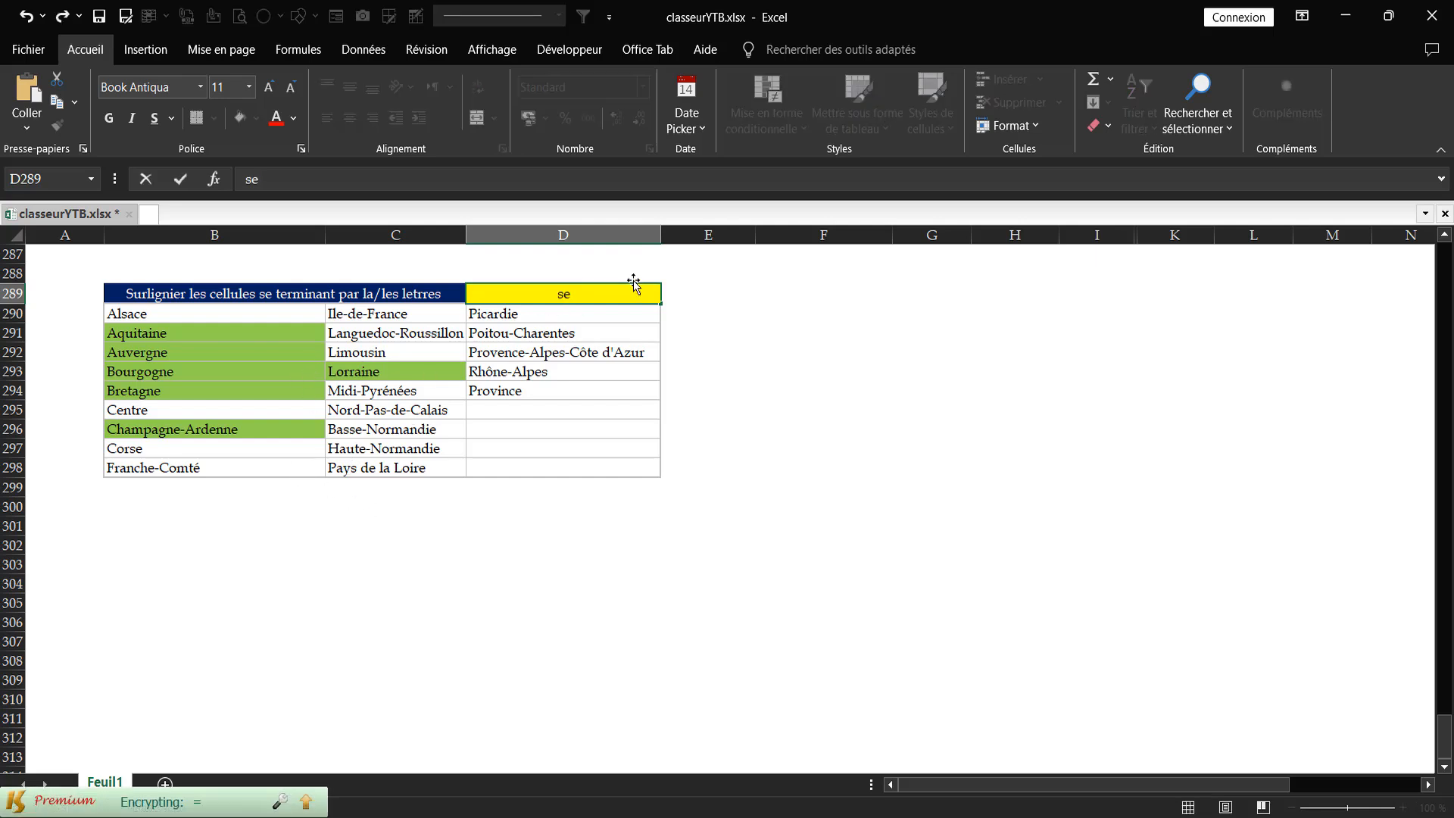
pyautogui.hotkey('ctrl', 'Return')
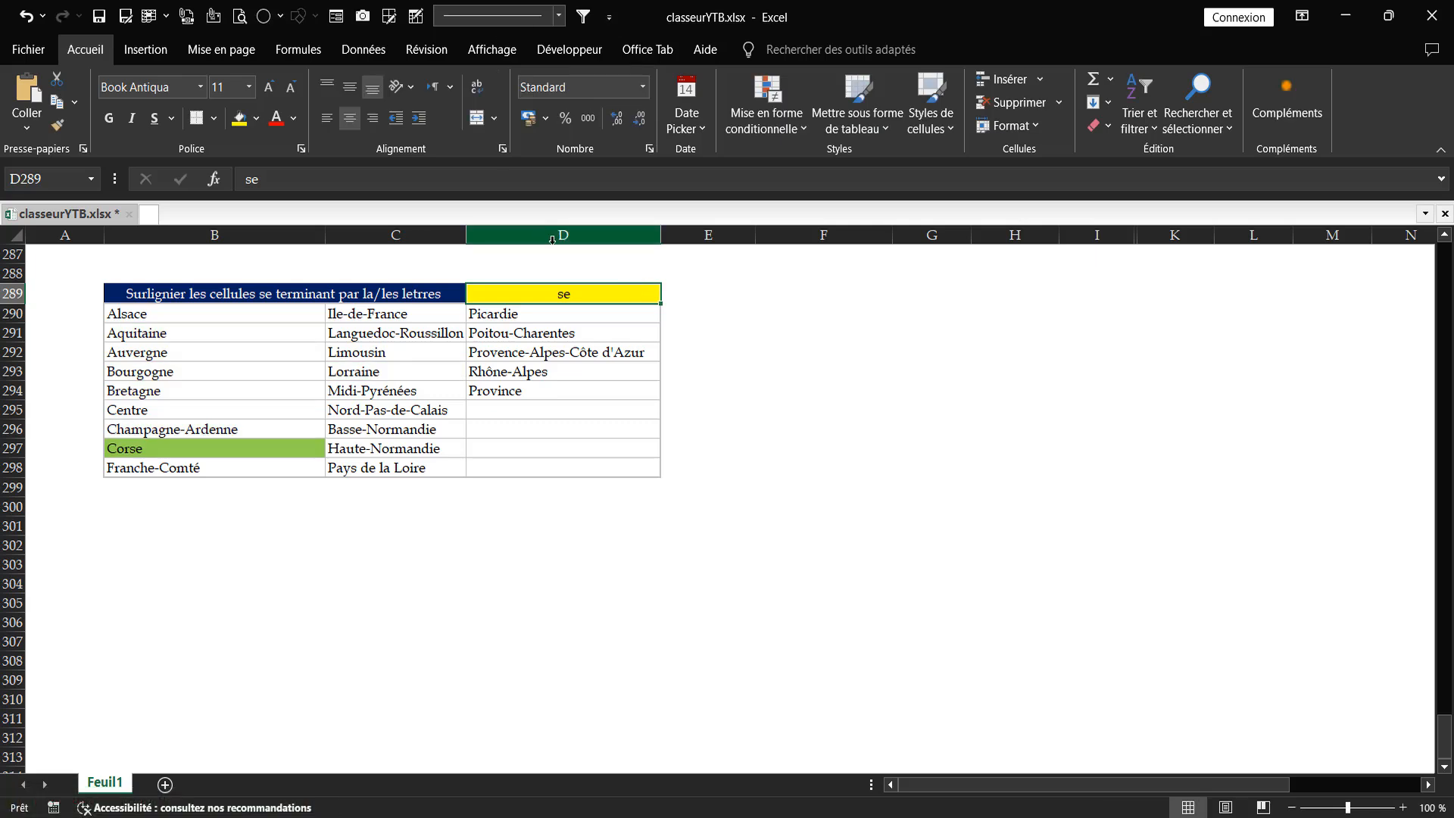
pyautogui.write('e')
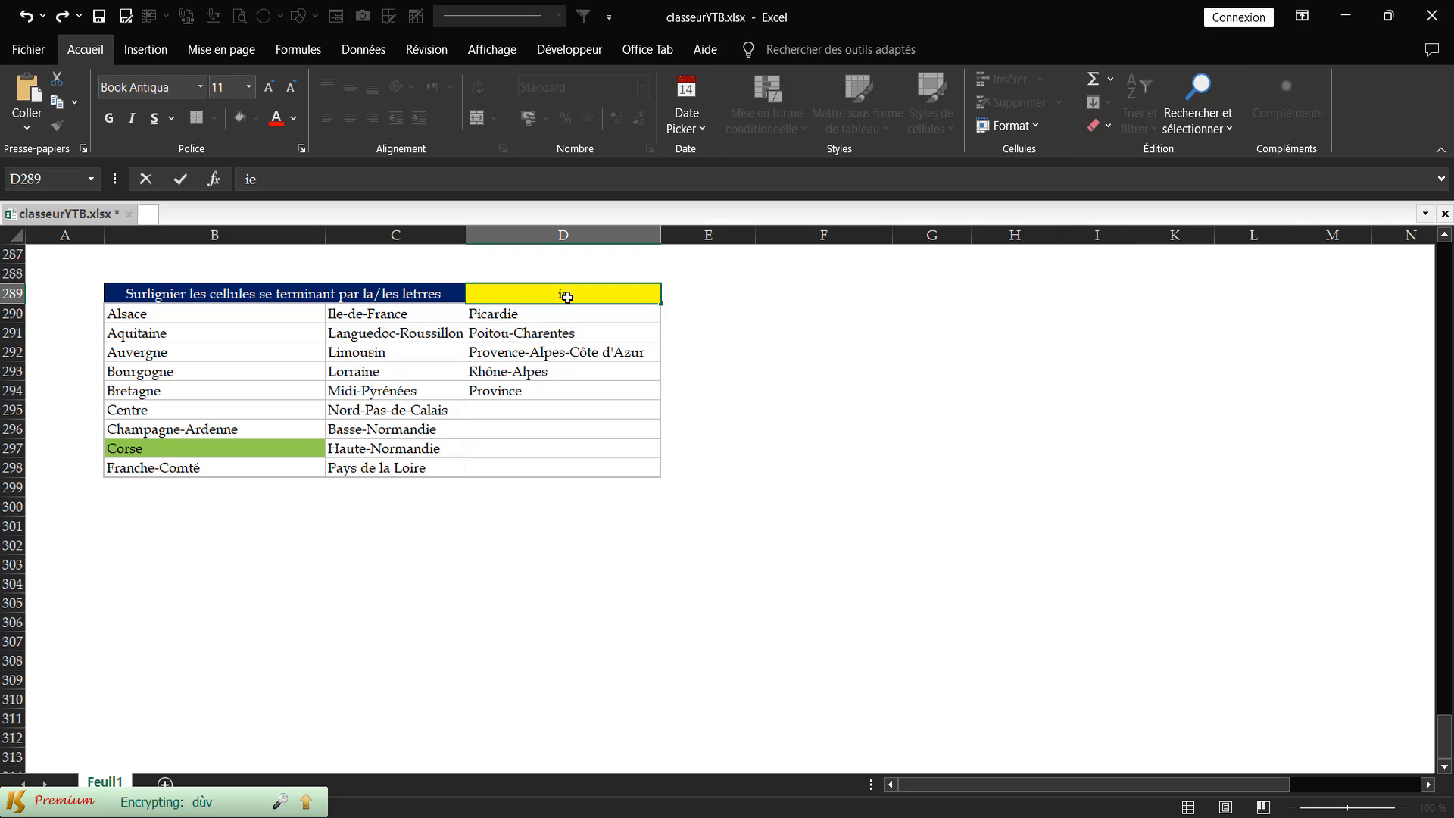
pyautogui.hotkey('ctrl', 'Return')
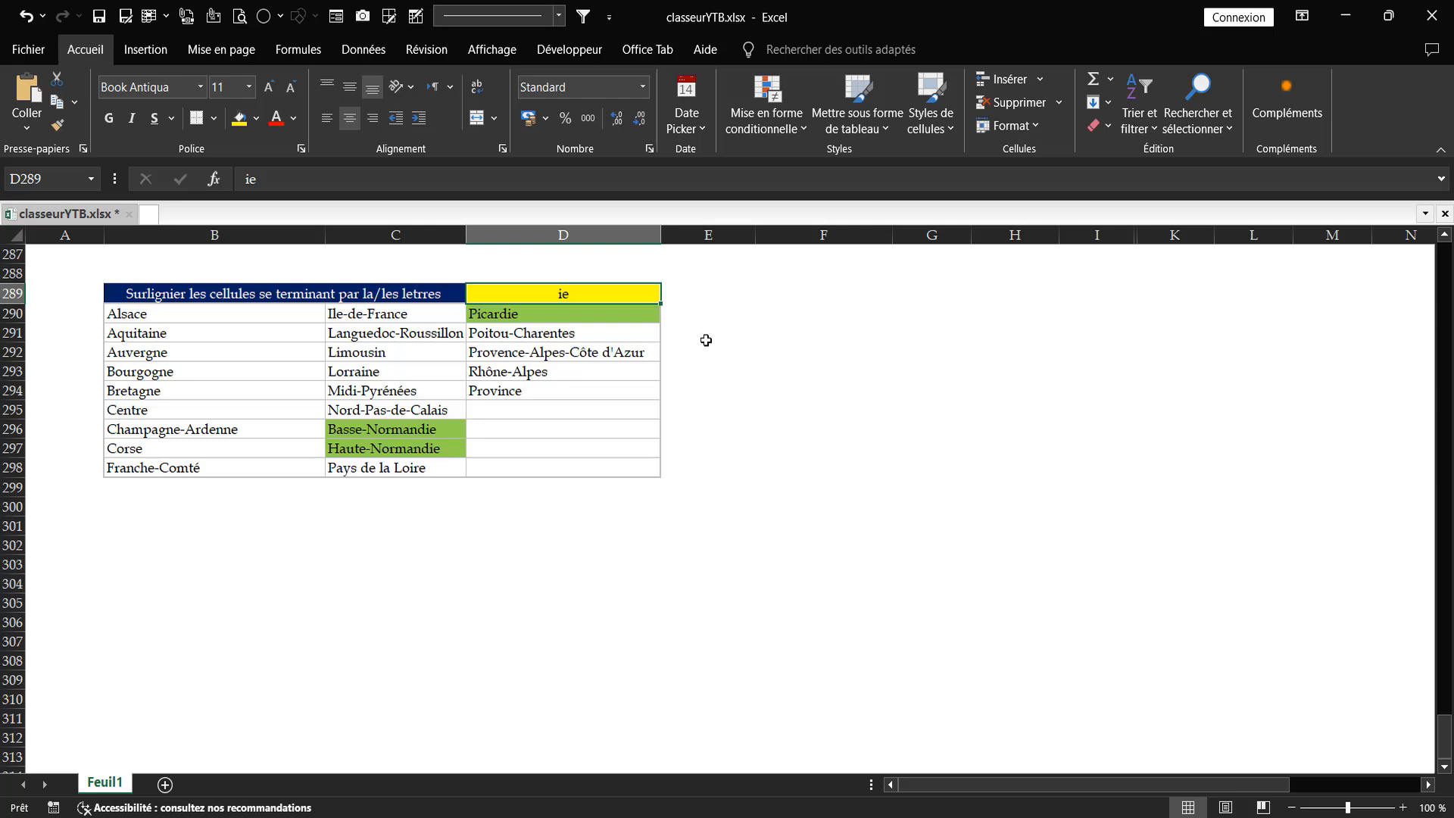
pyautogui.click(863, 409)
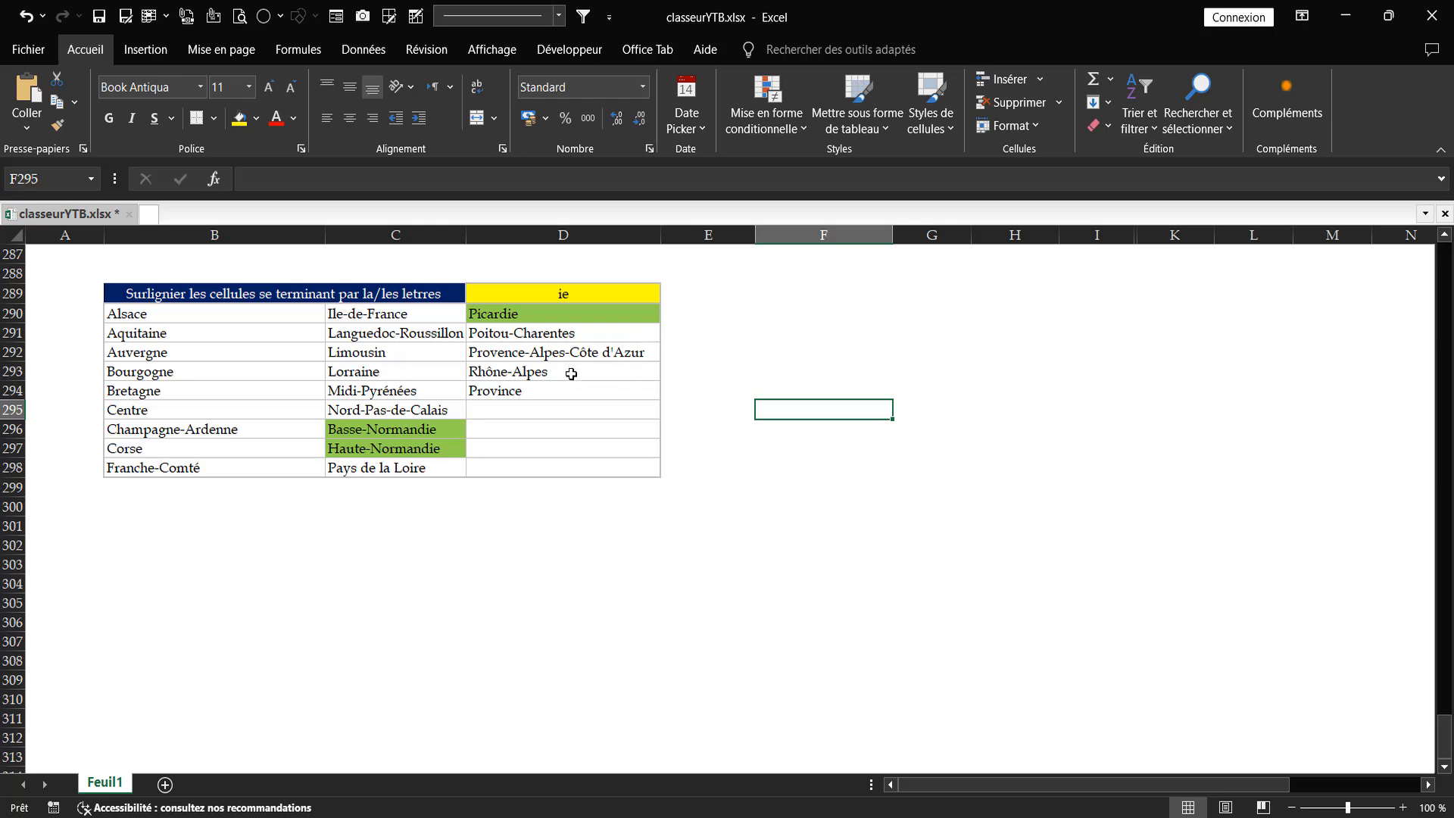
# Step: Clear the table's existing highlighting and start a formula-based conditional formatting rule for the region cells B290:D298
pyautogui.hotkey('ctrl', 'z')
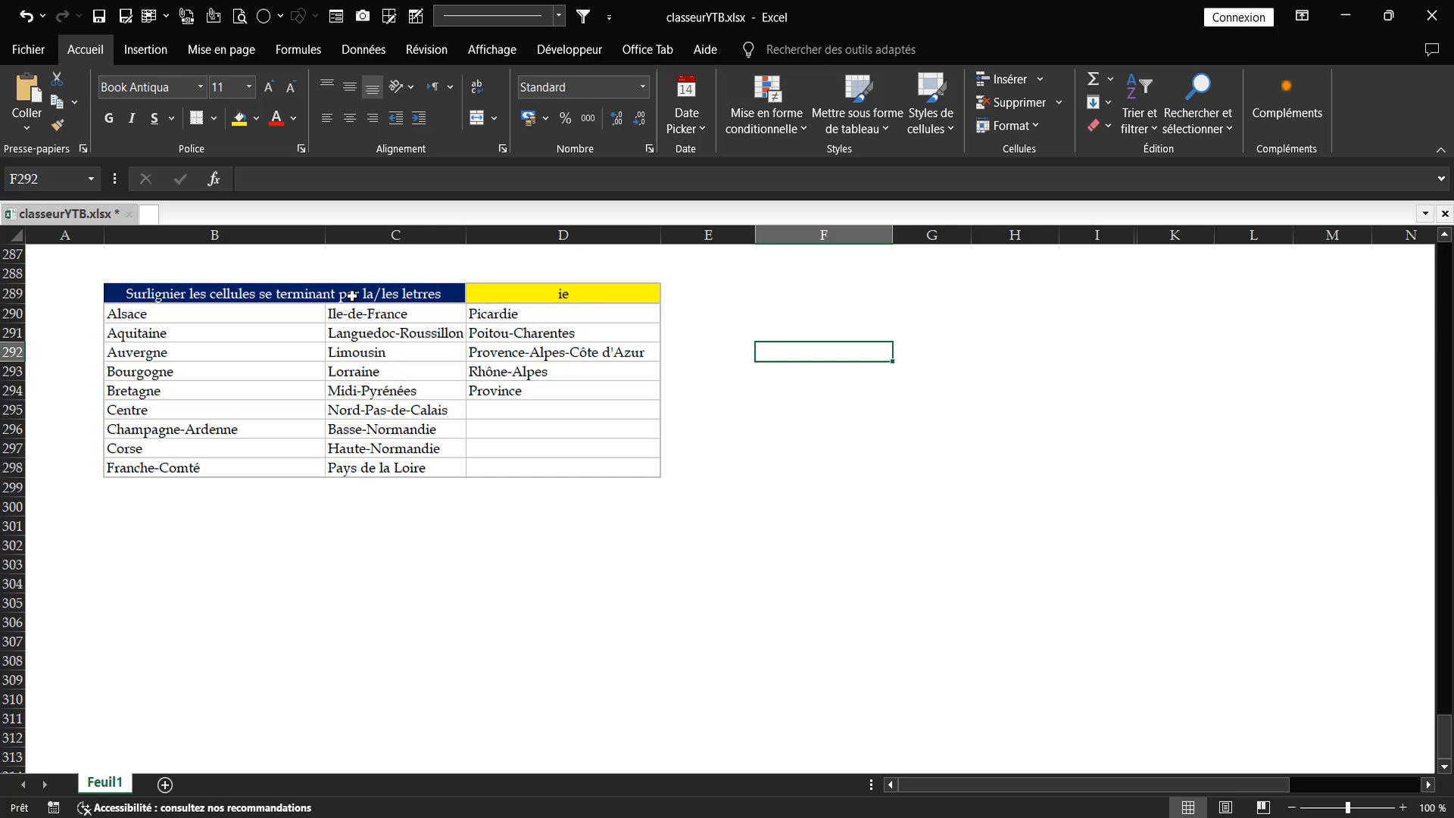
pyautogui.moveTo(152, 312); pyautogui.dragTo(568, 460)
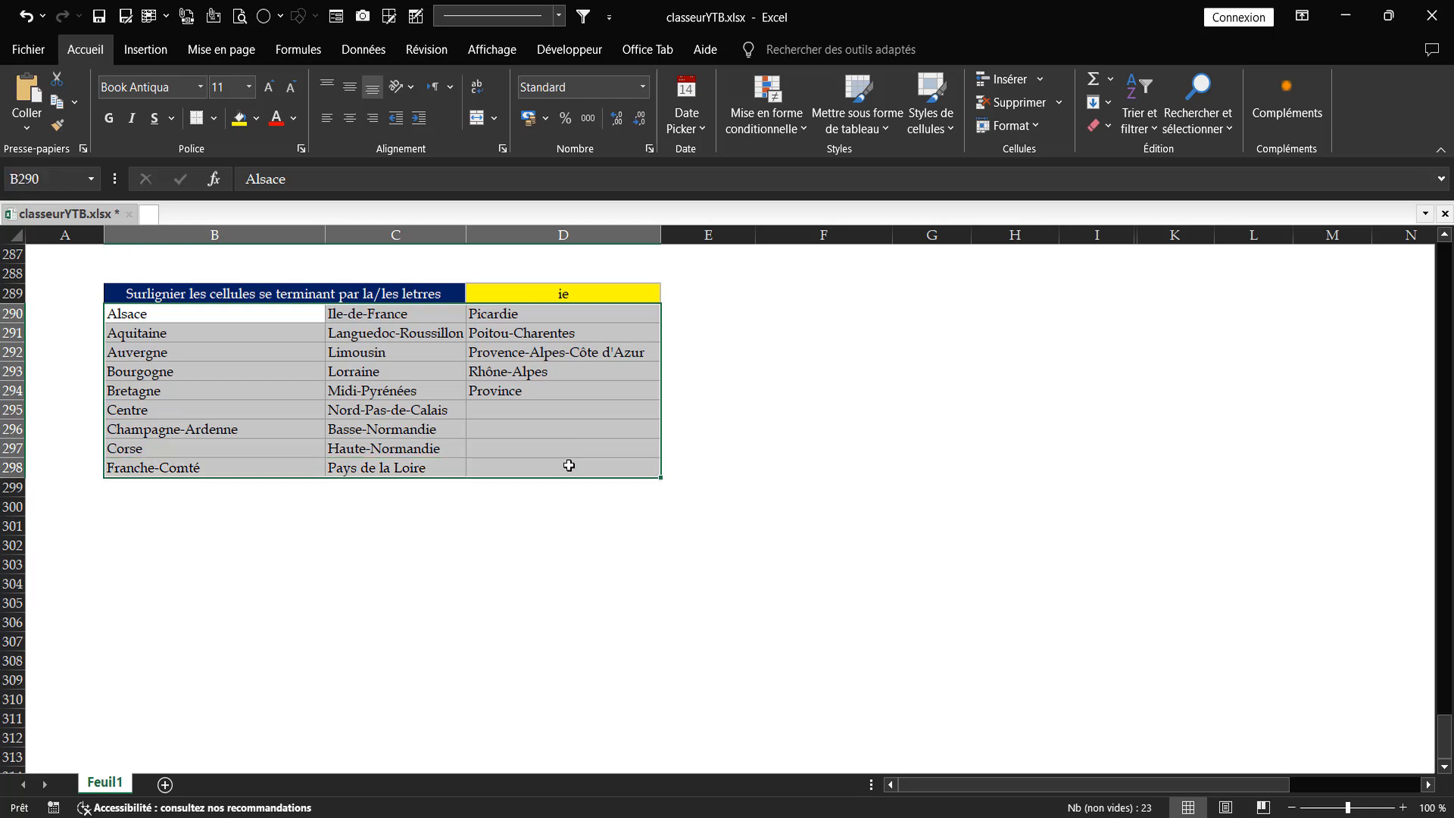
pyautogui.click(800, 131)
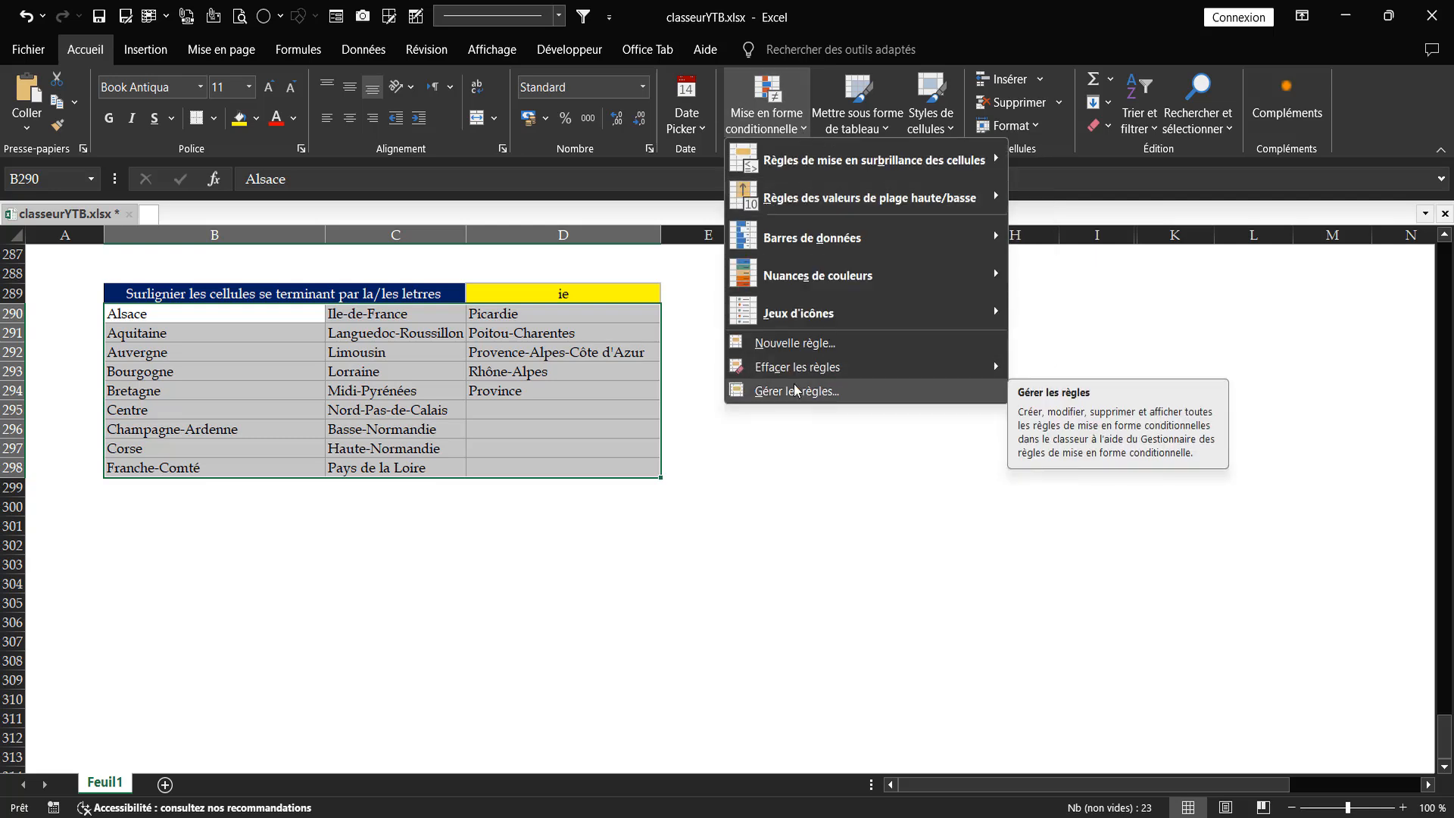
pyautogui.click(797, 345)
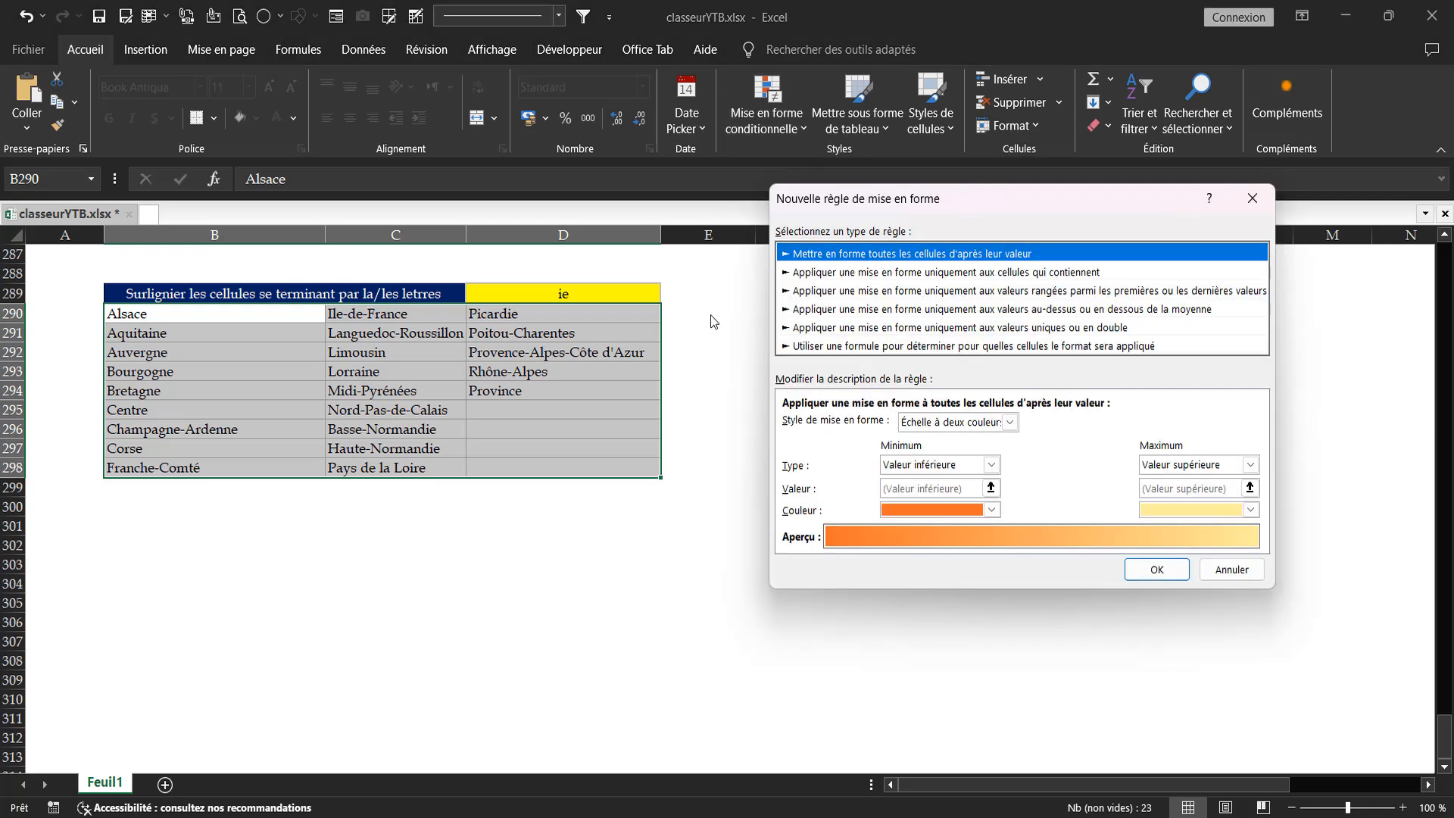
pyautogui.click(823, 346)
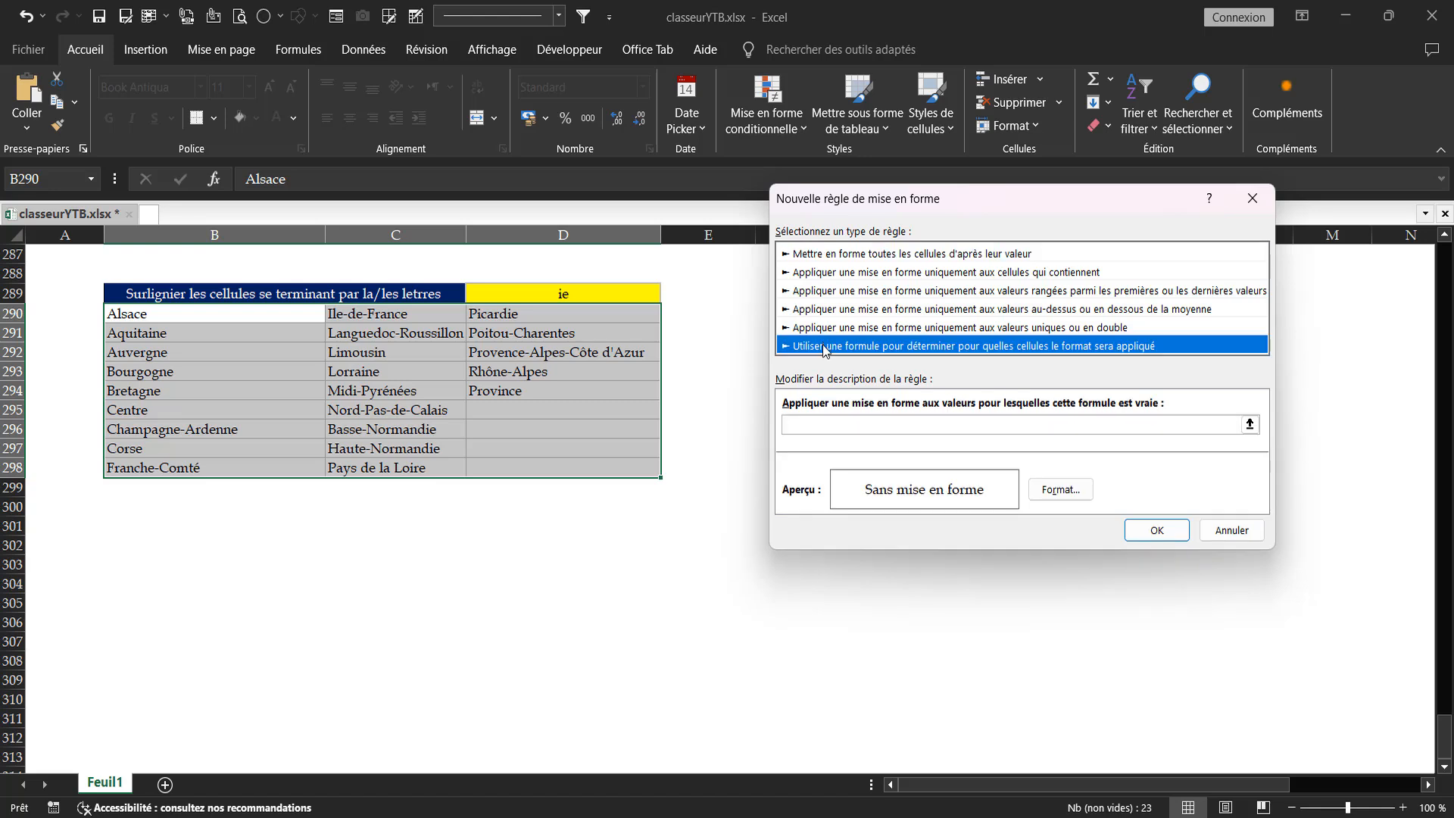
# Step: Begin the rule formula with =si(estvide($D$289);0; to exclude the case of an empty criterion cell
pyautogui.click(815, 426)
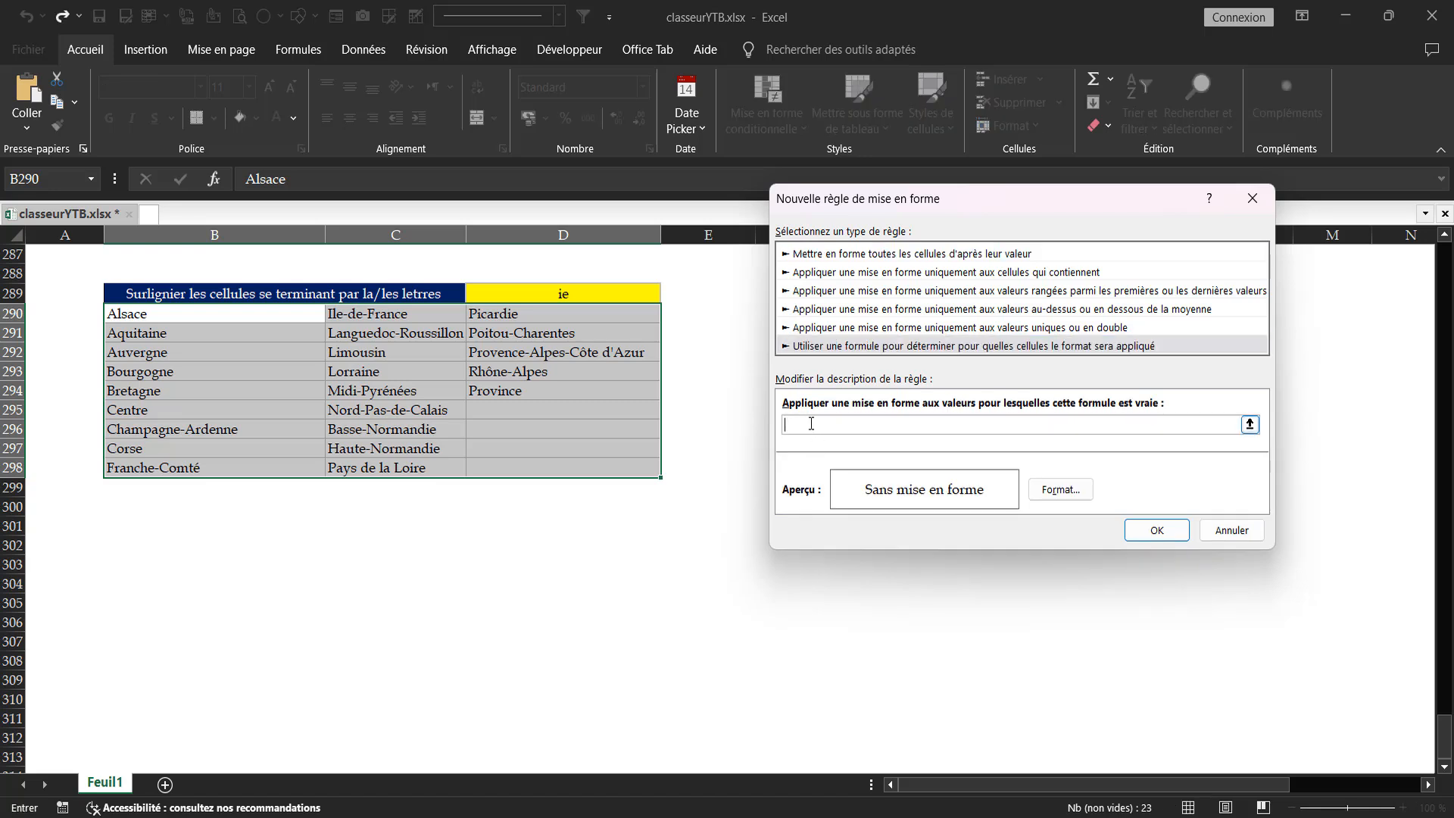
pyautogui.write('=')
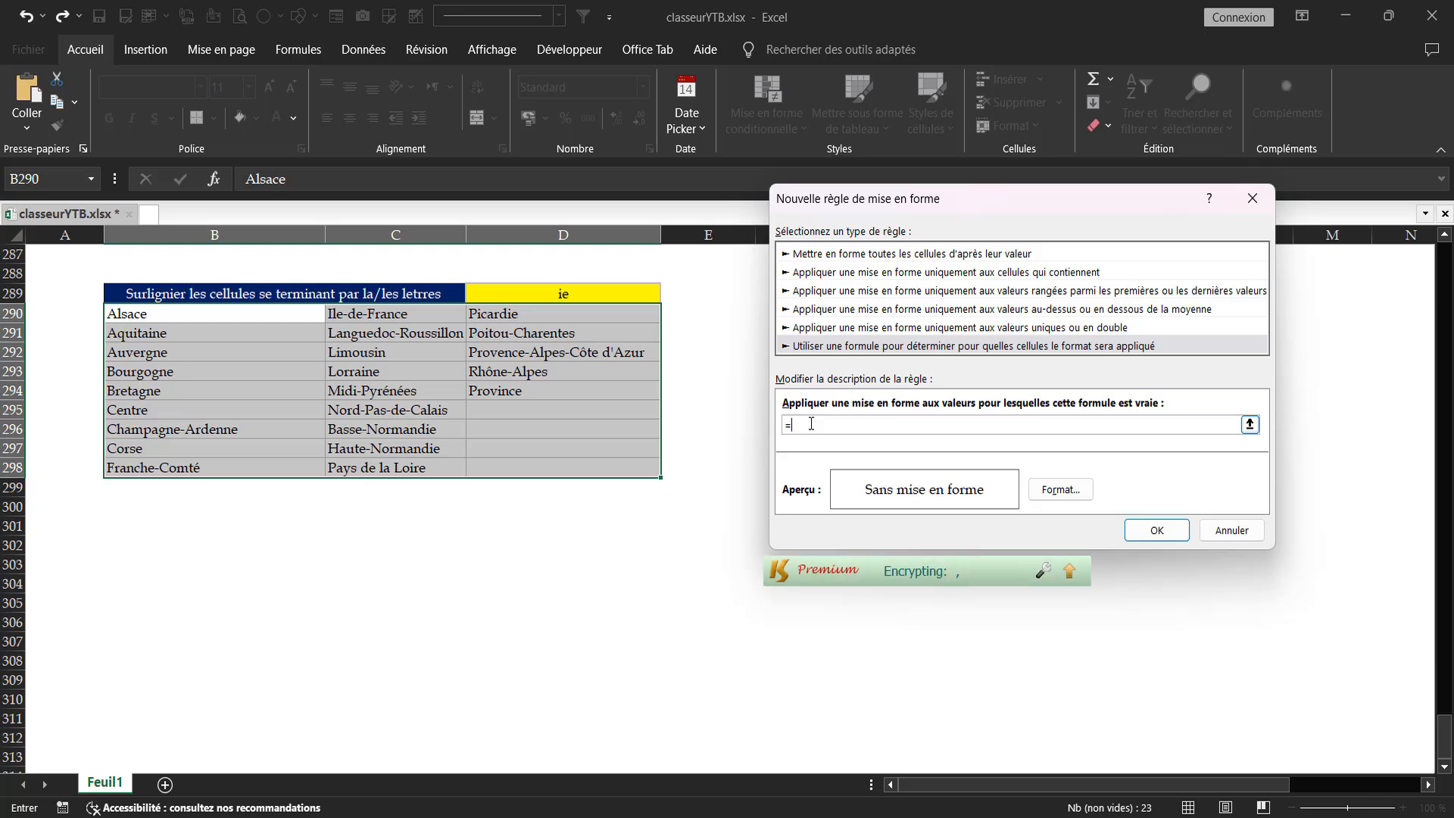
pyautogui.write('si(')
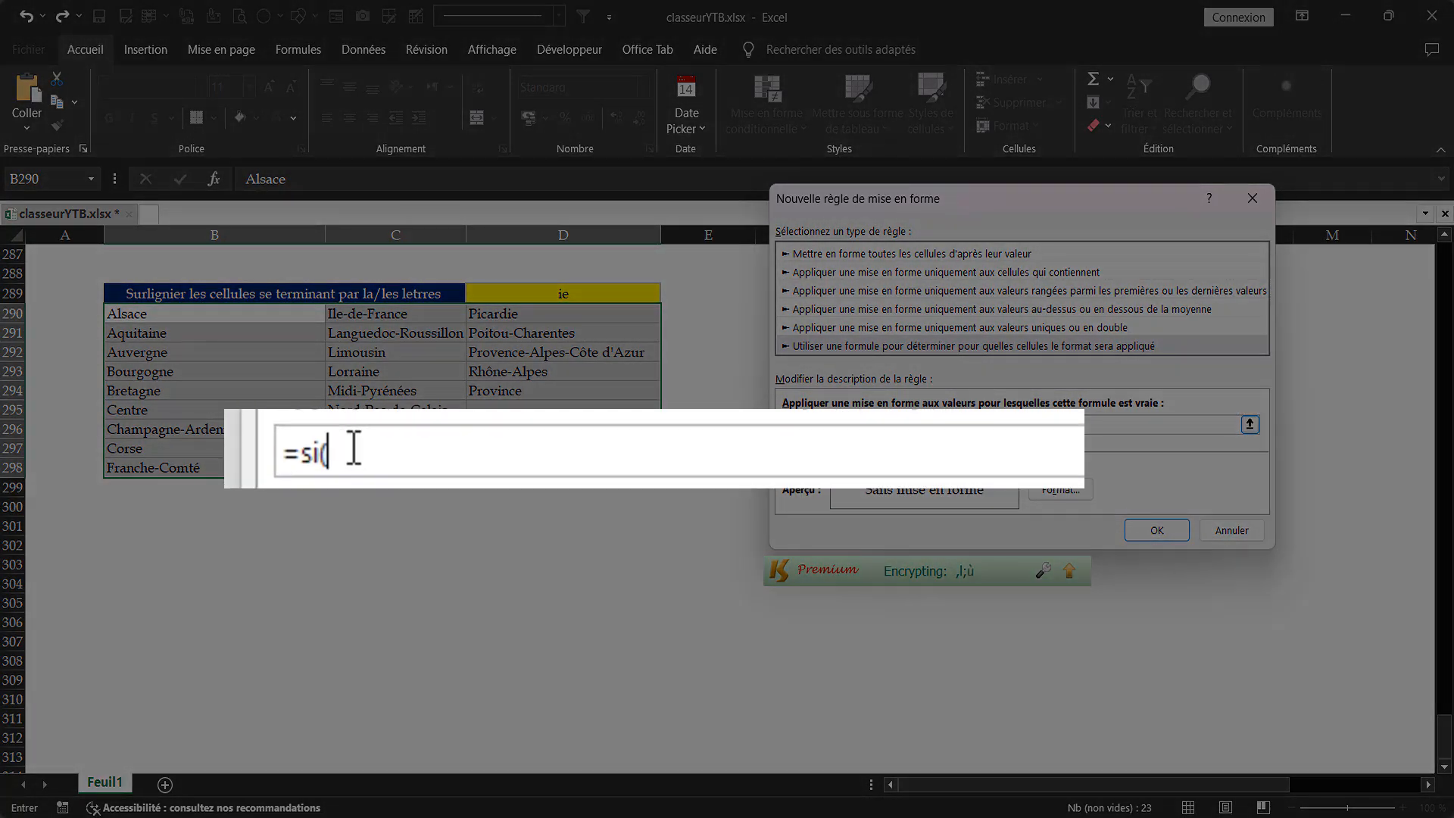
pyautogui.write('est')
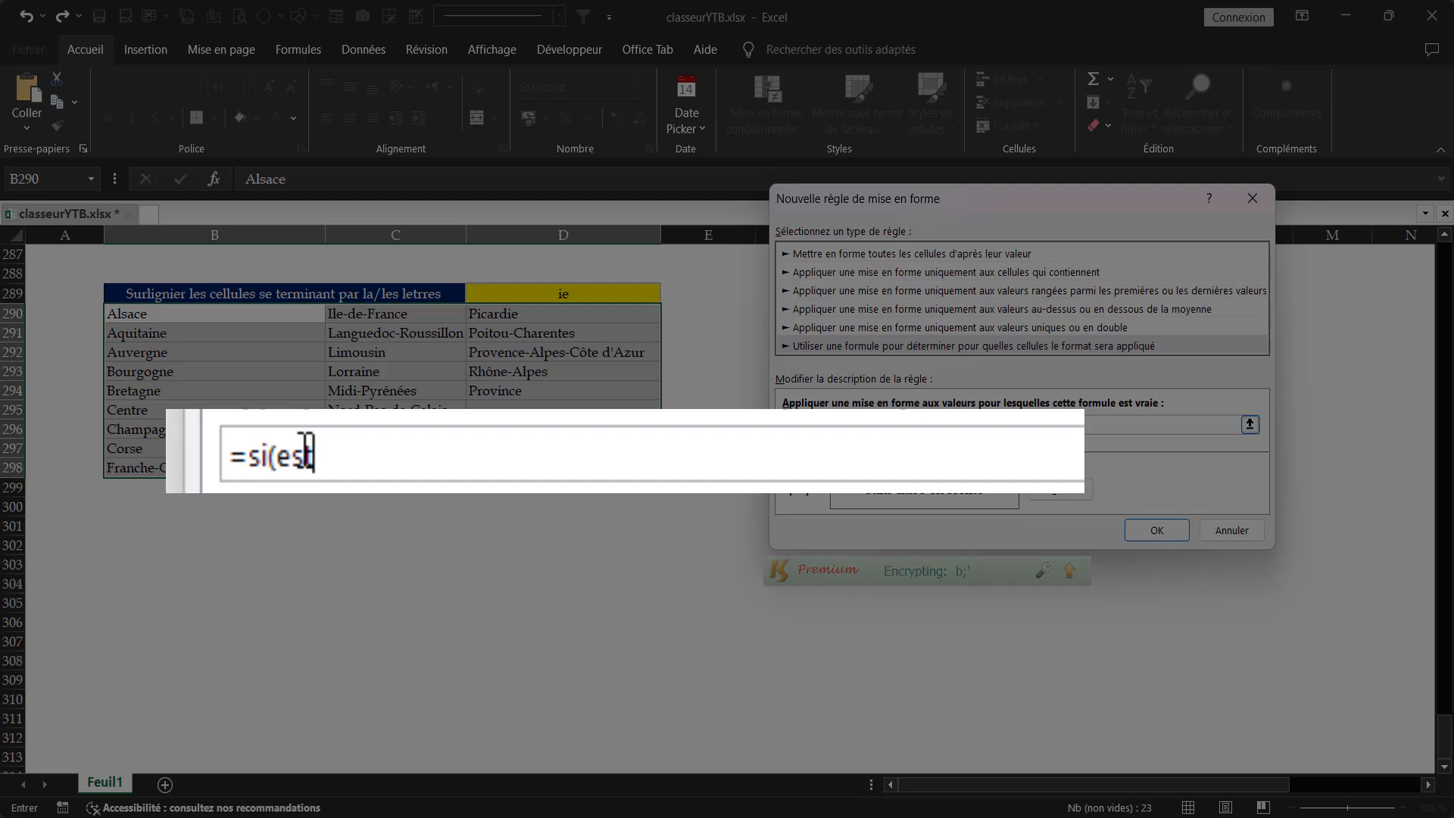
pyautogui.write('vide')
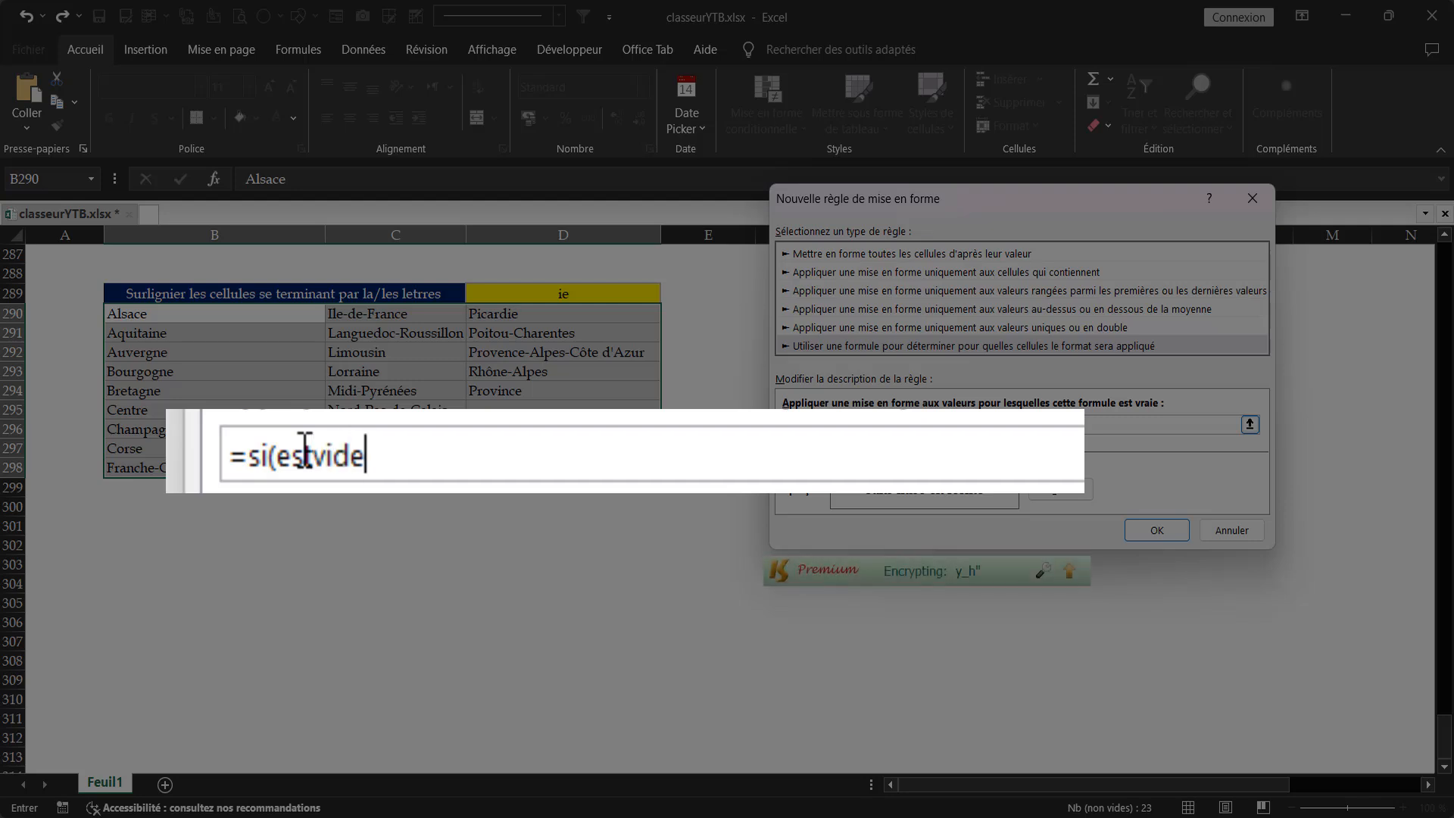
pyautogui.write('(')
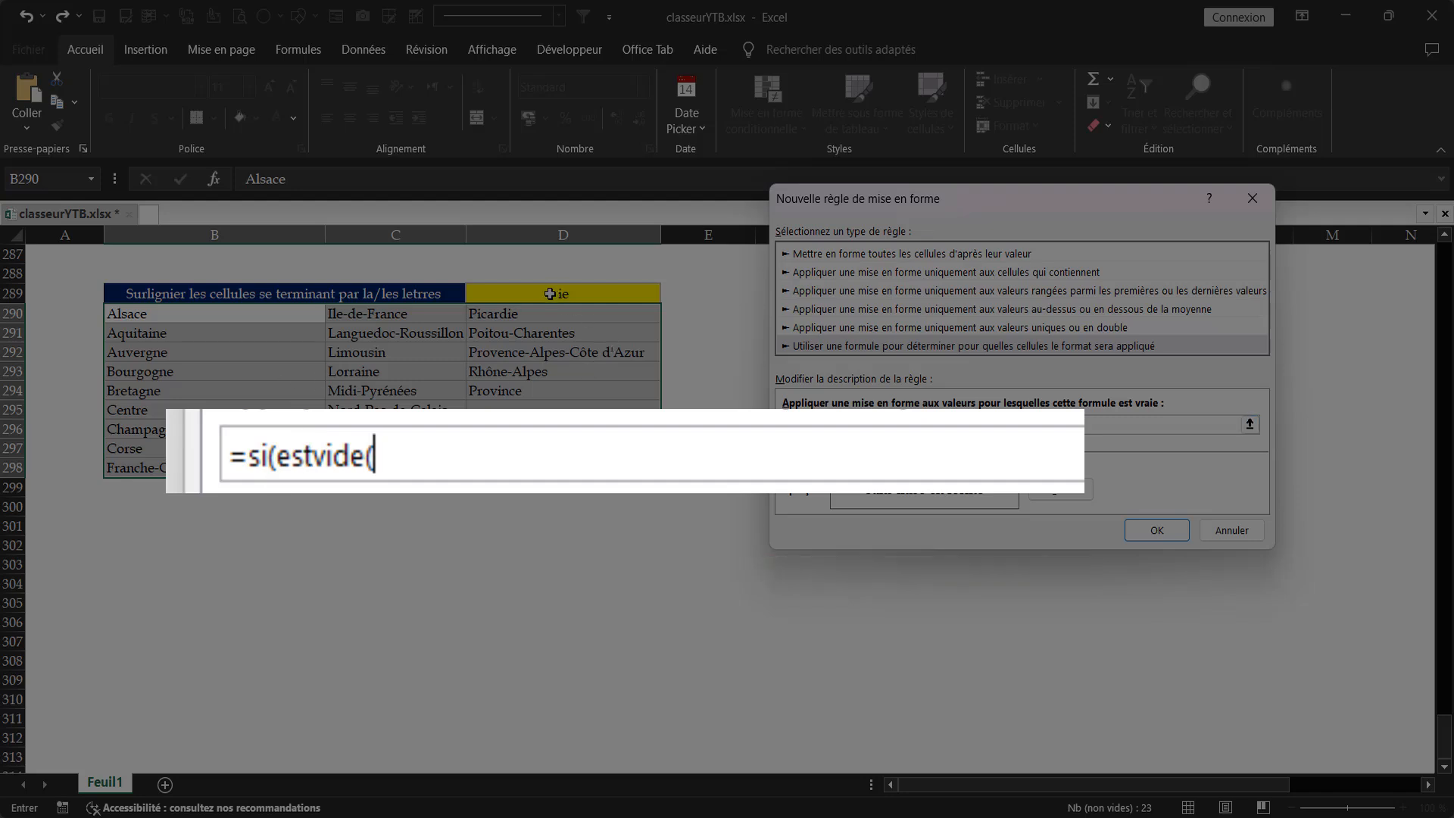
pyautogui.click(550, 293)
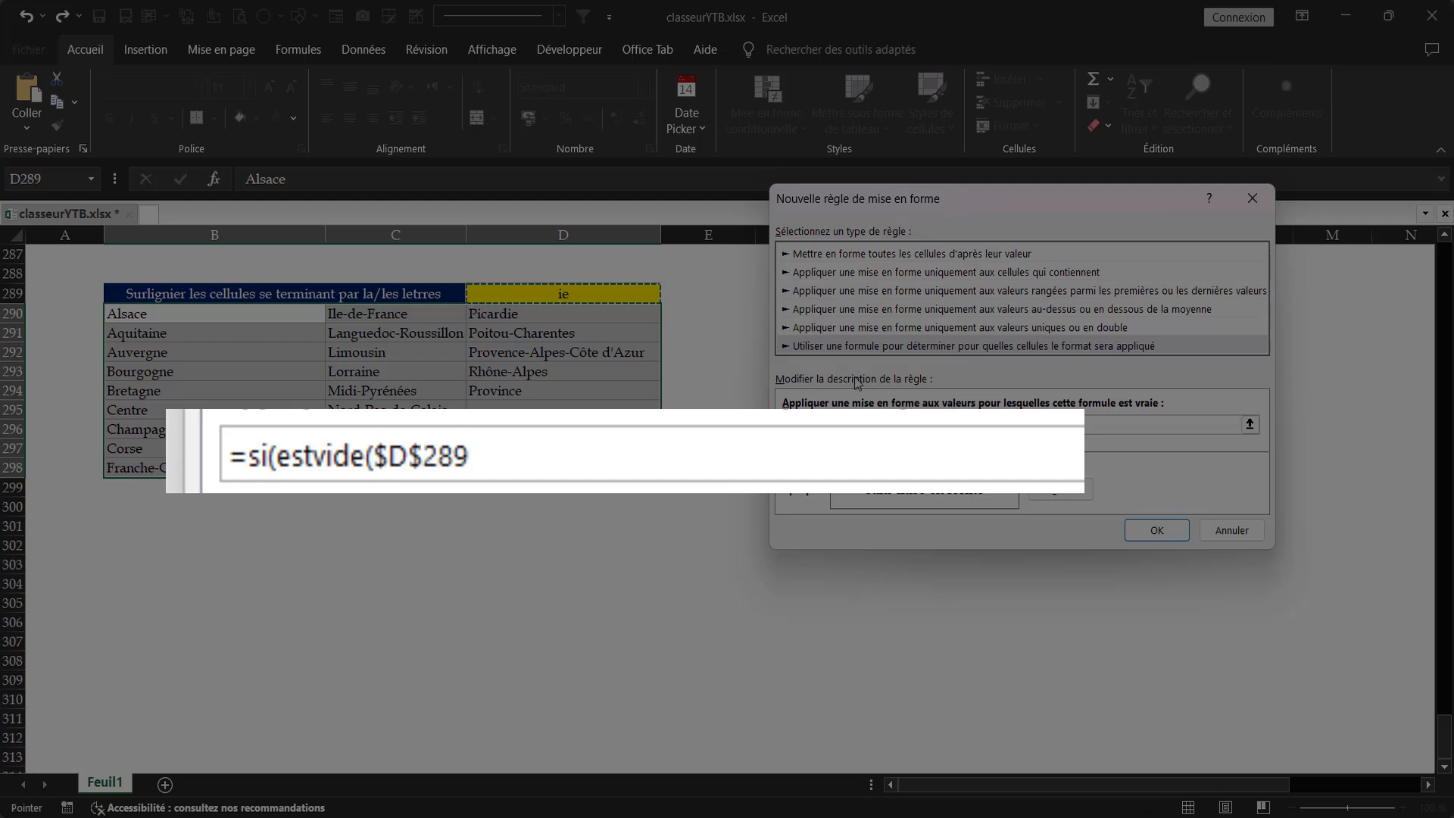
pyautogui.write(');0;')
# Step: Complete the rule formula with nb.si(B290;"*"&$D$289)), keeping B290 as a relative reference
pyautogui.write('nb.si')
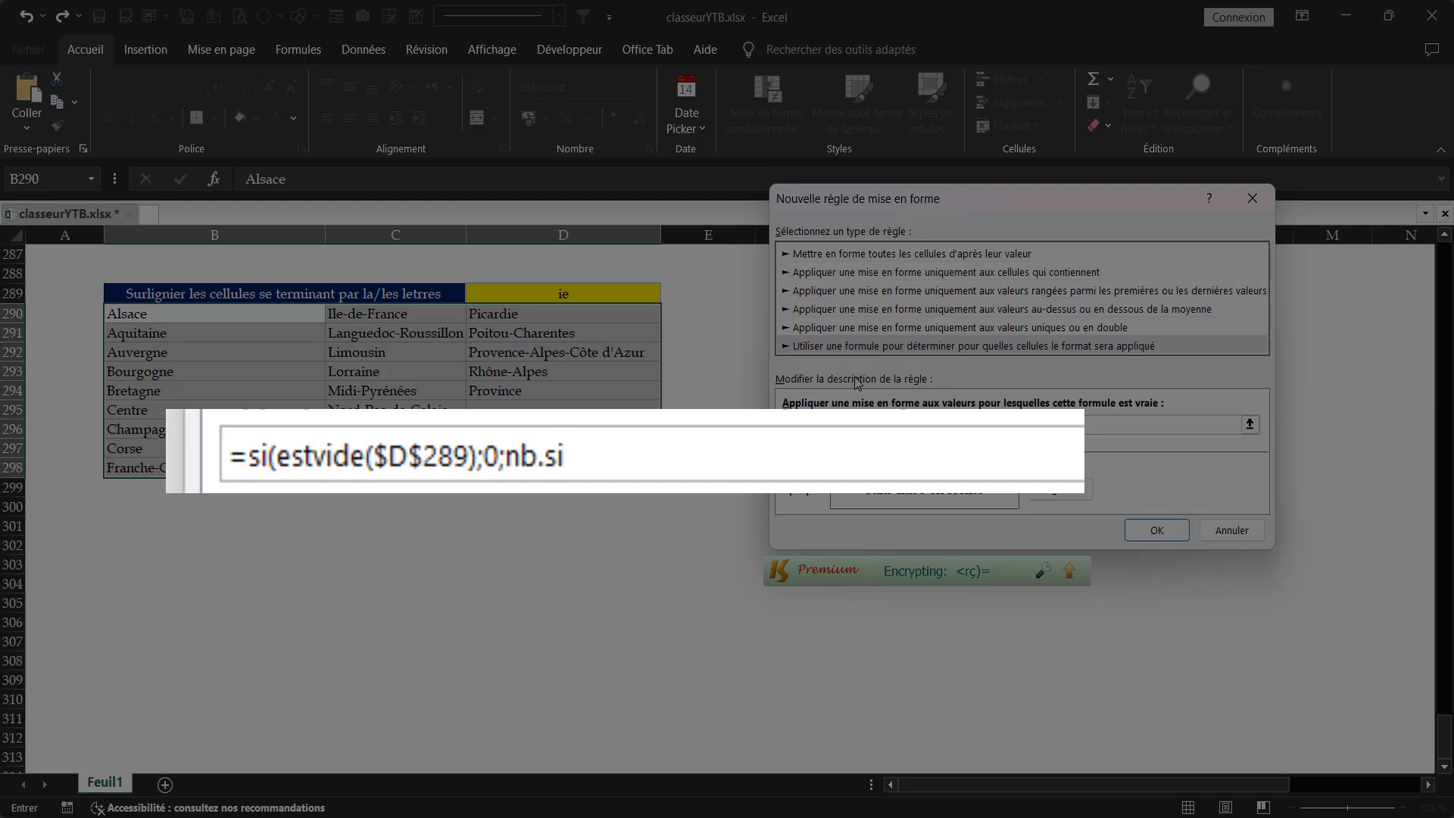
pyautogui.write('(')
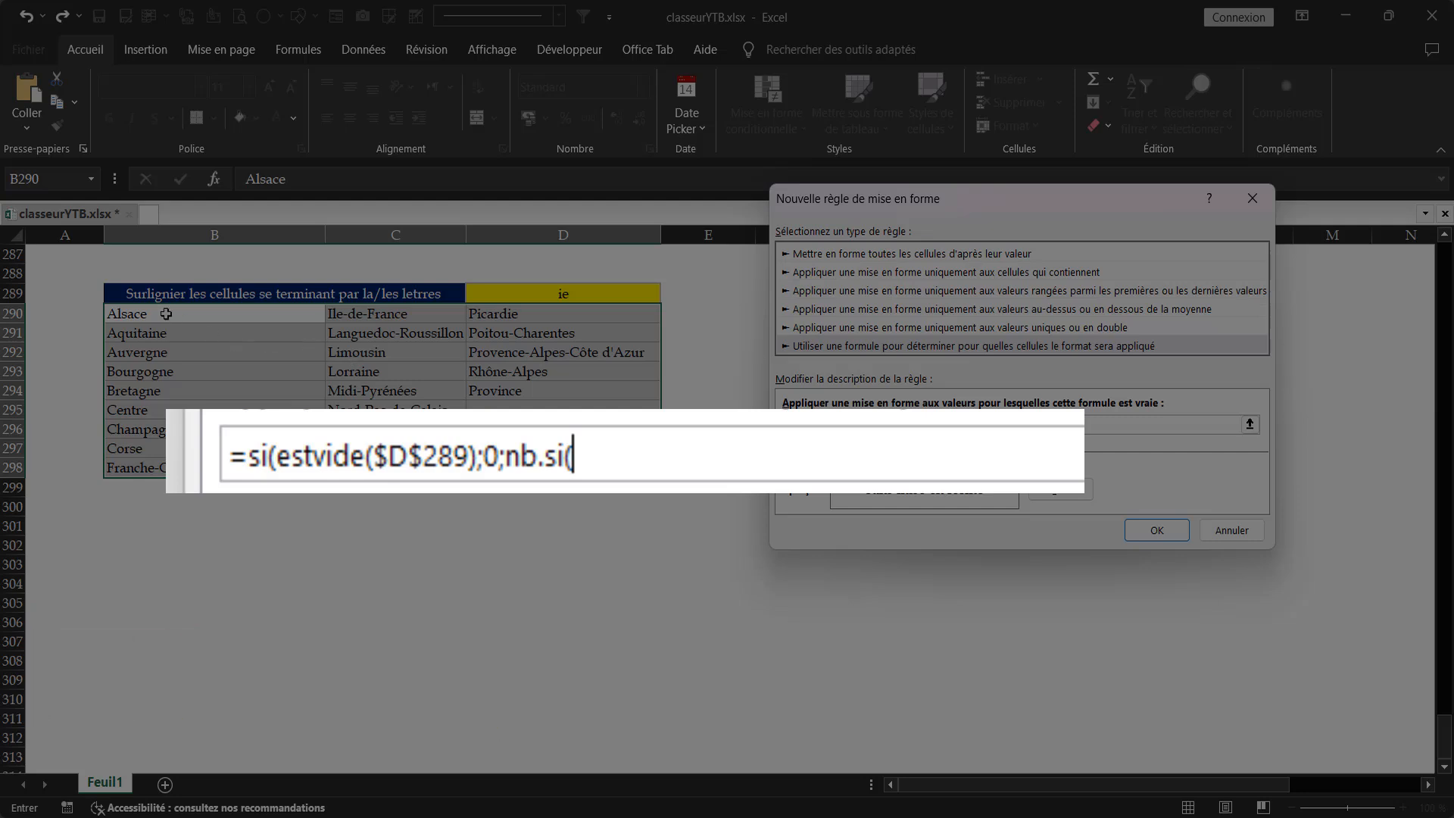
pyautogui.click(166, 313)
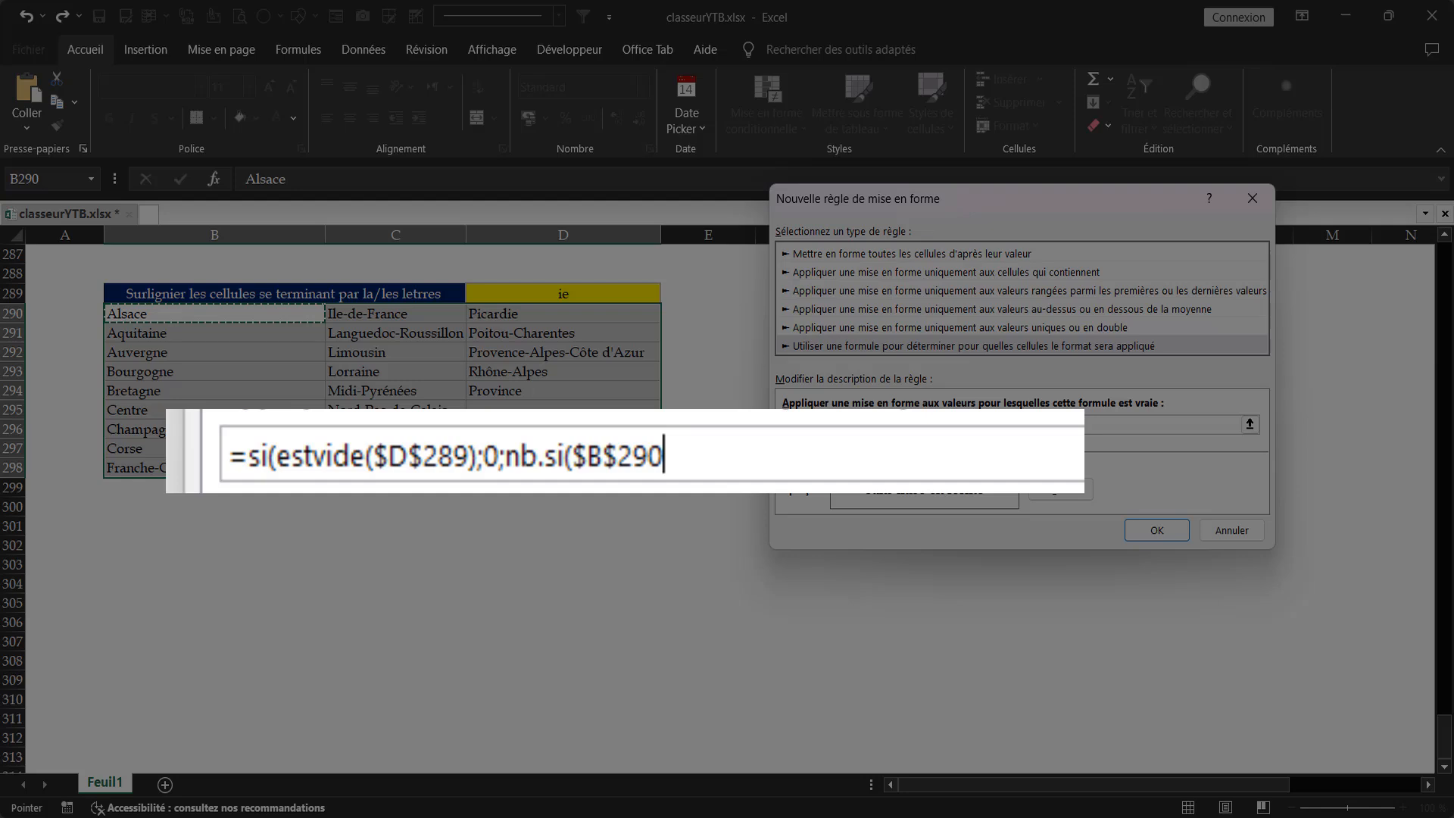
pyautogui.press('F4')
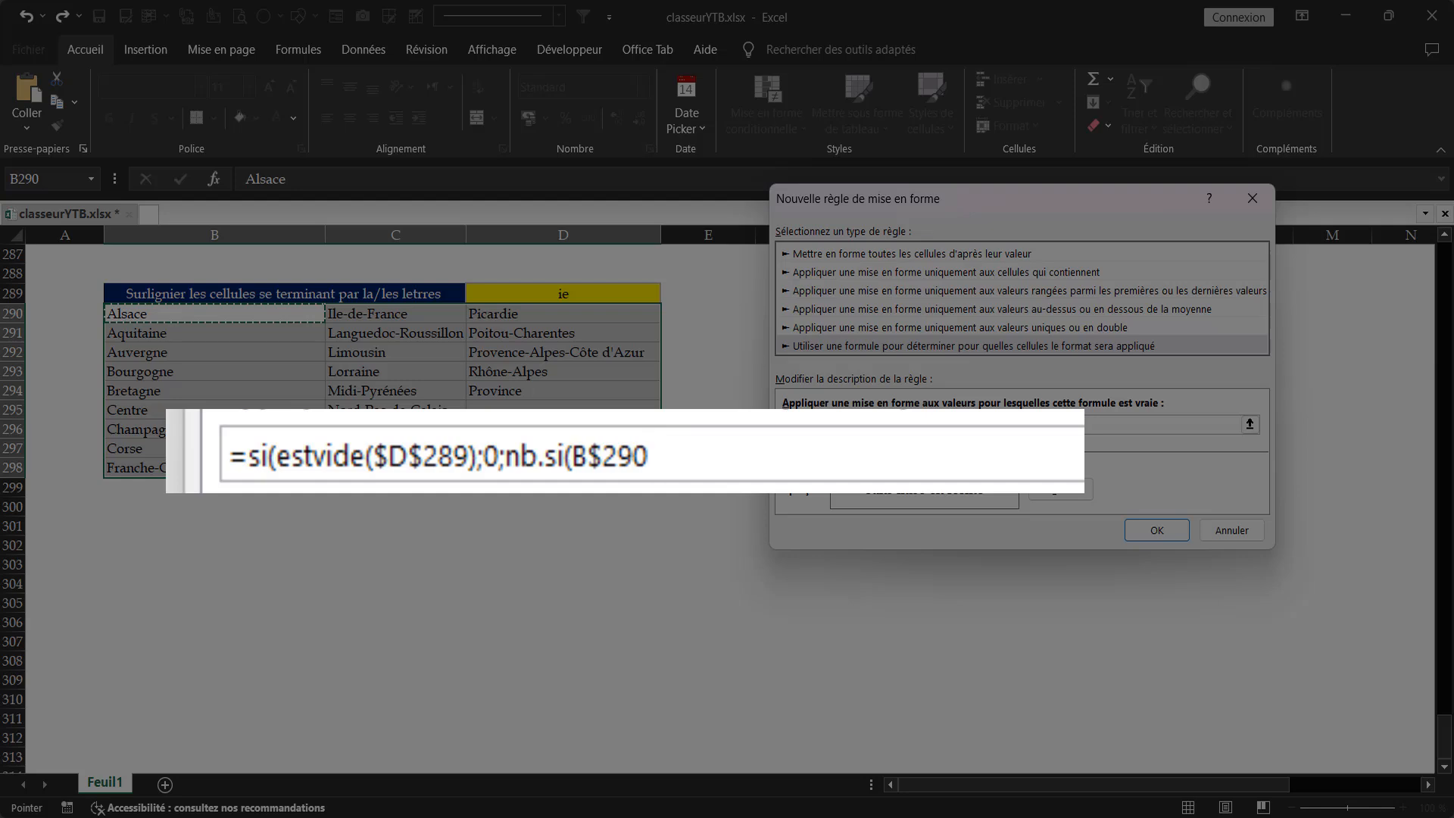
pyautogui.press('F4')
pyautogui.press('F4')
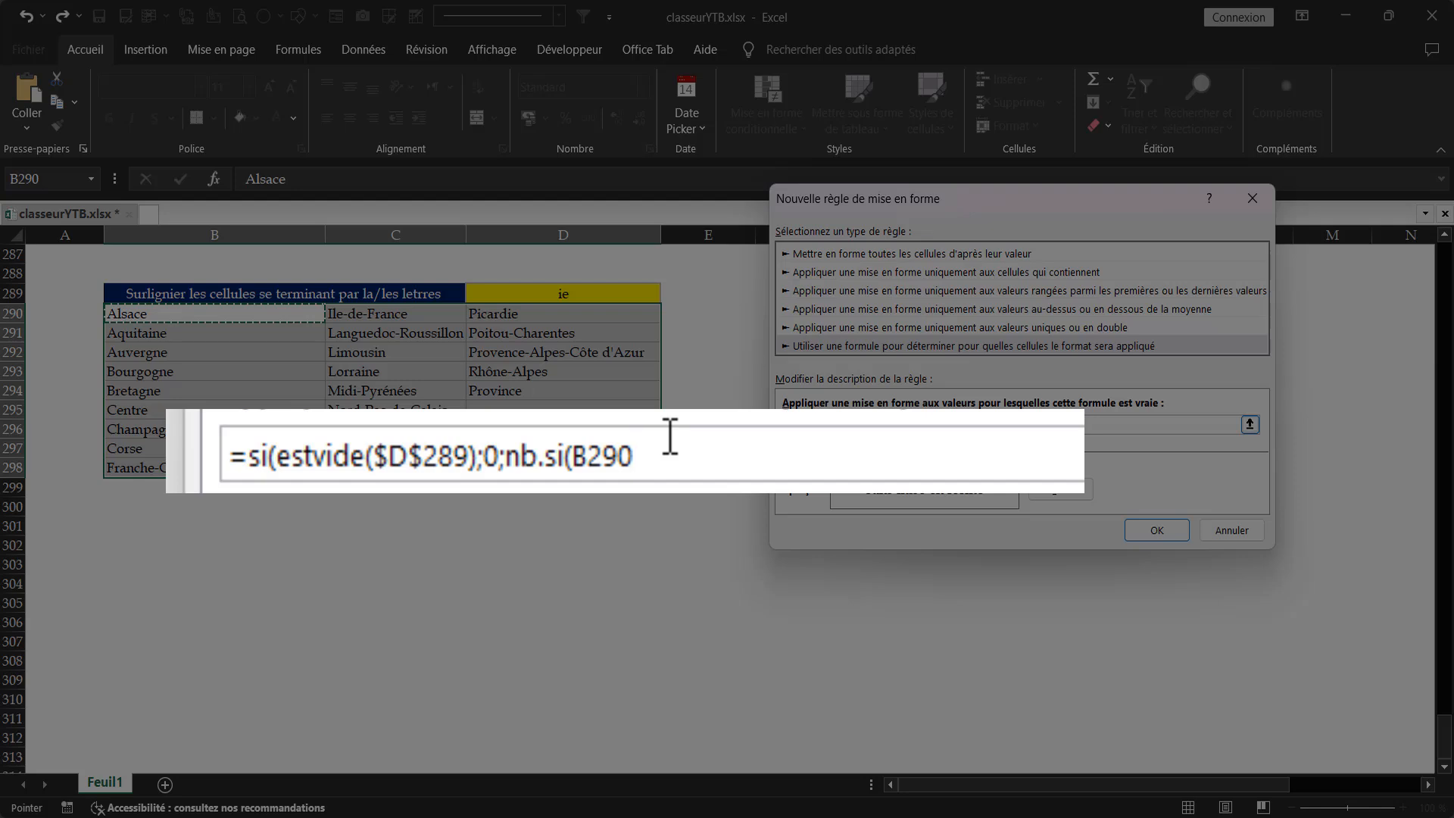
pyautogui.write(';')
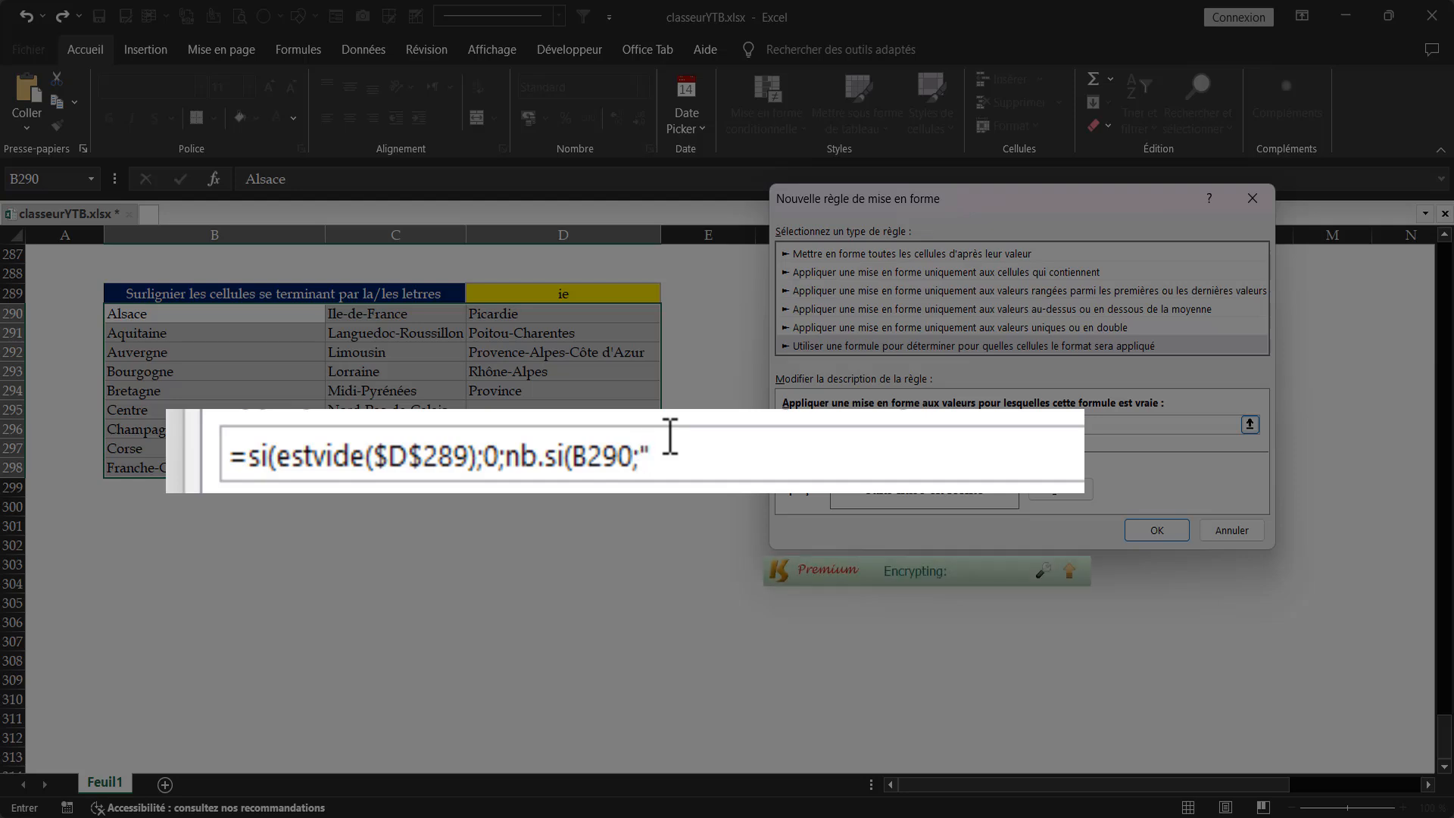
pyautogui.write('"*')
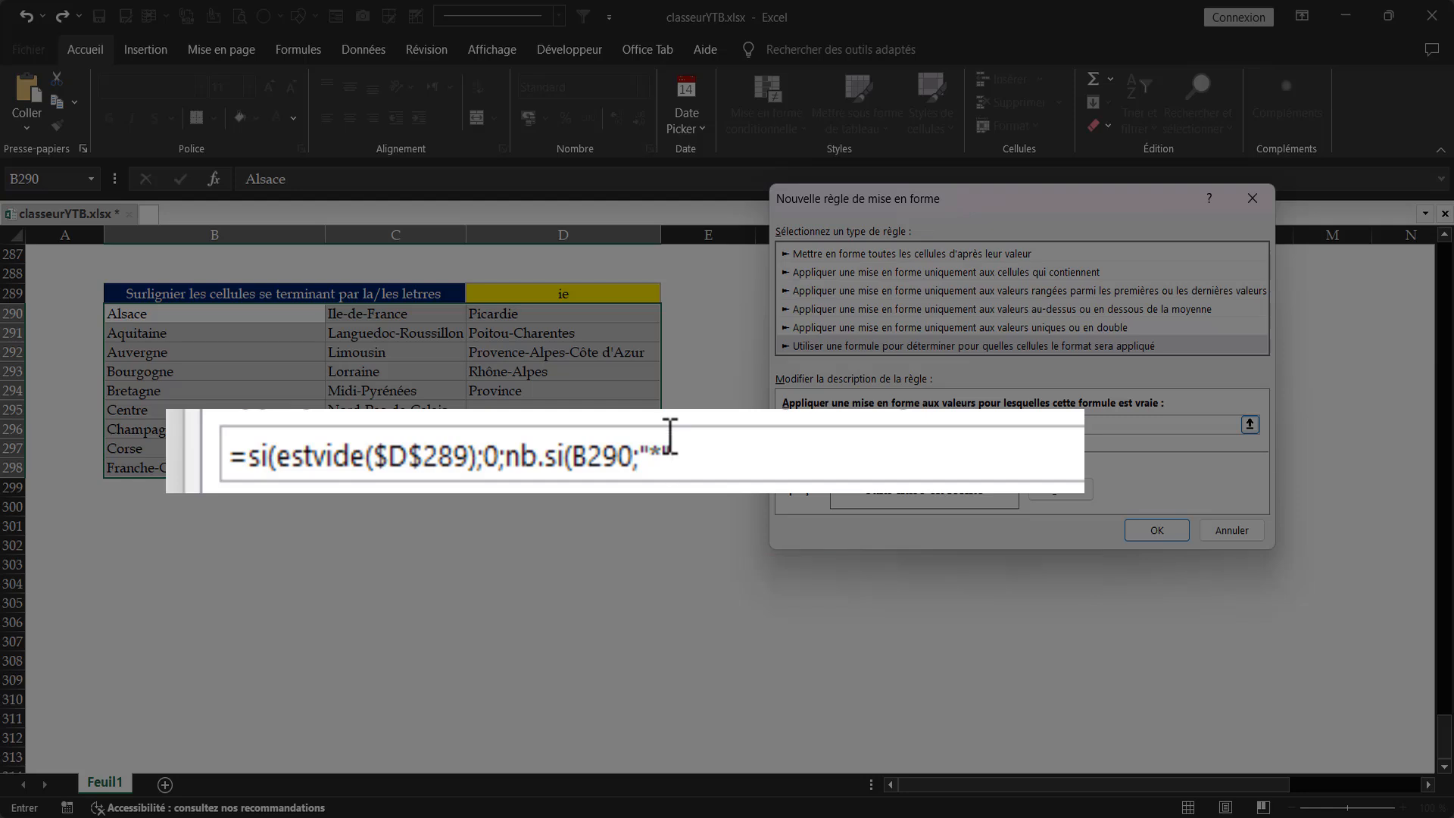
pyautogui.write('"&')
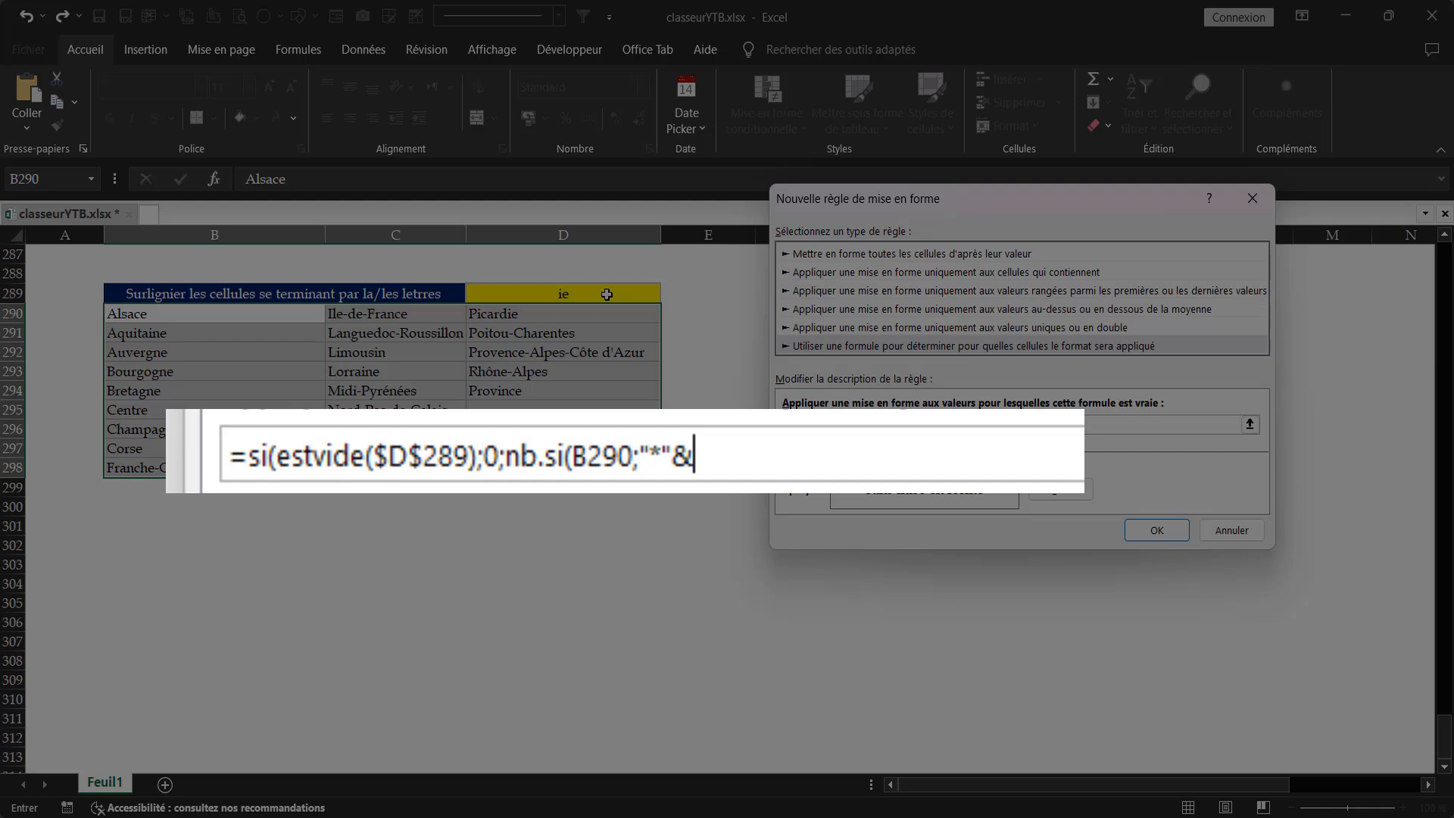
pyautogui.click(607, 293)
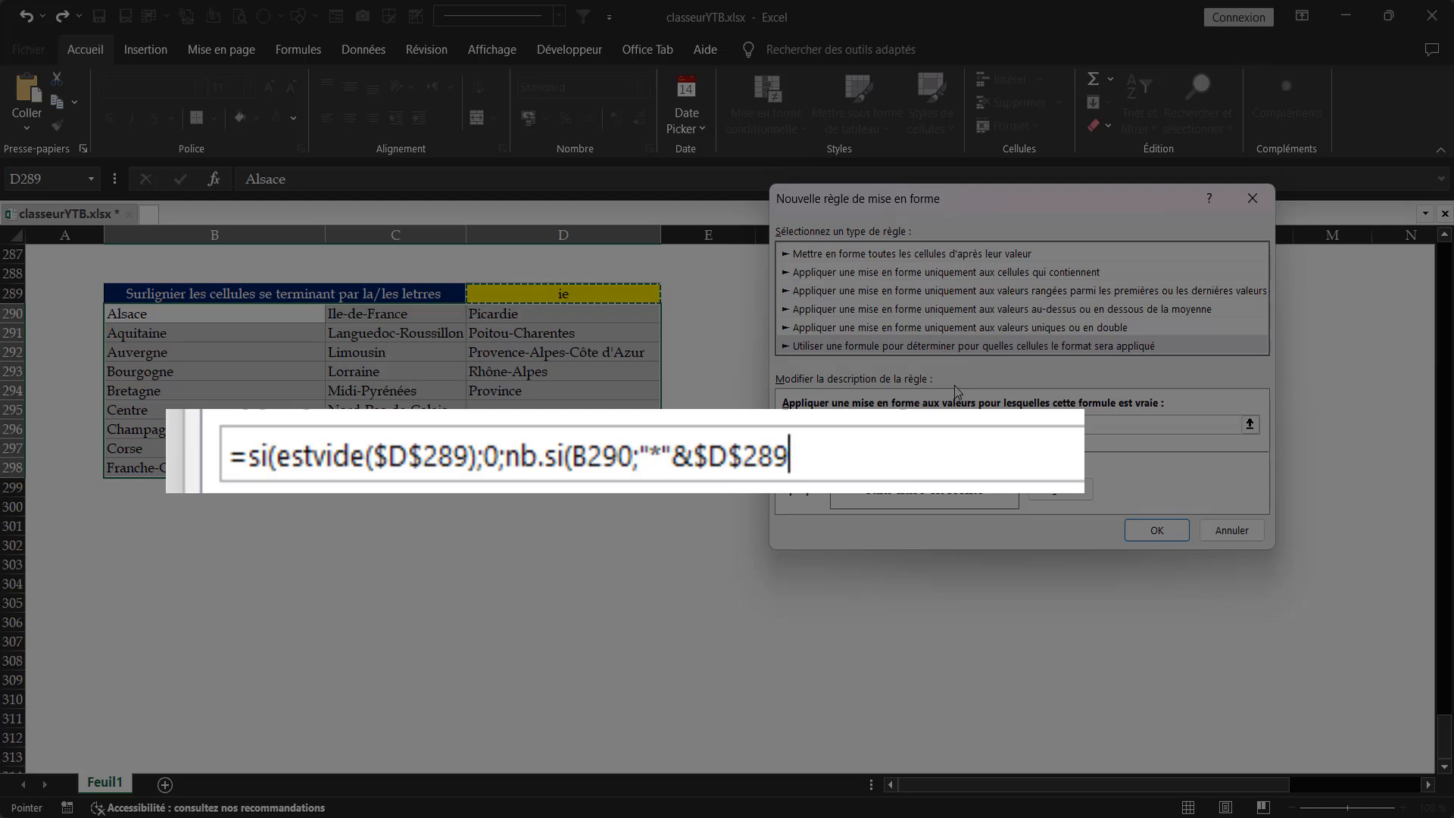
pyautogui.write(')')
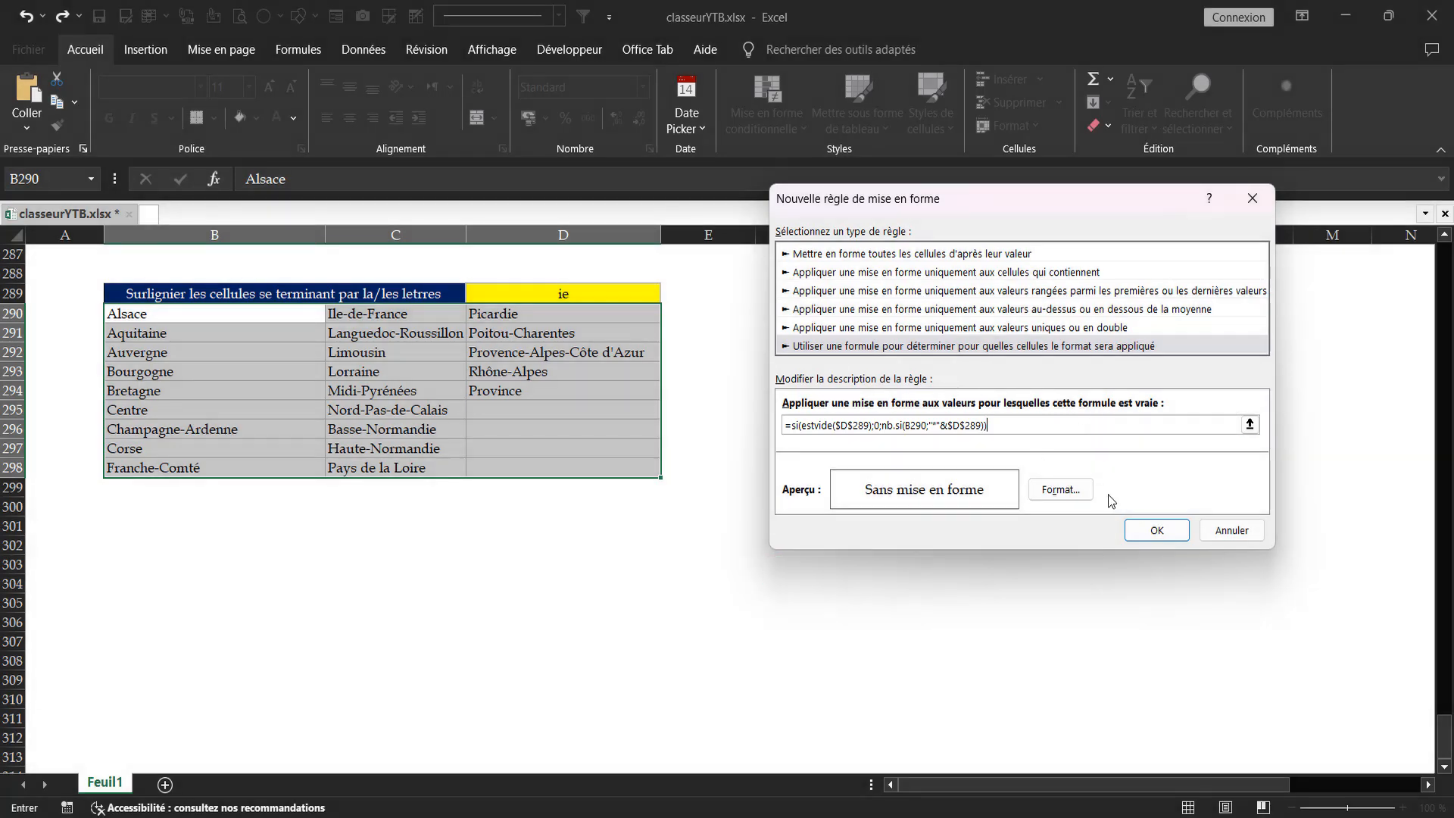
# Step: Give the formula rule a light green background fill and apply it to the region cells
pyautogui.click(1059, 490)
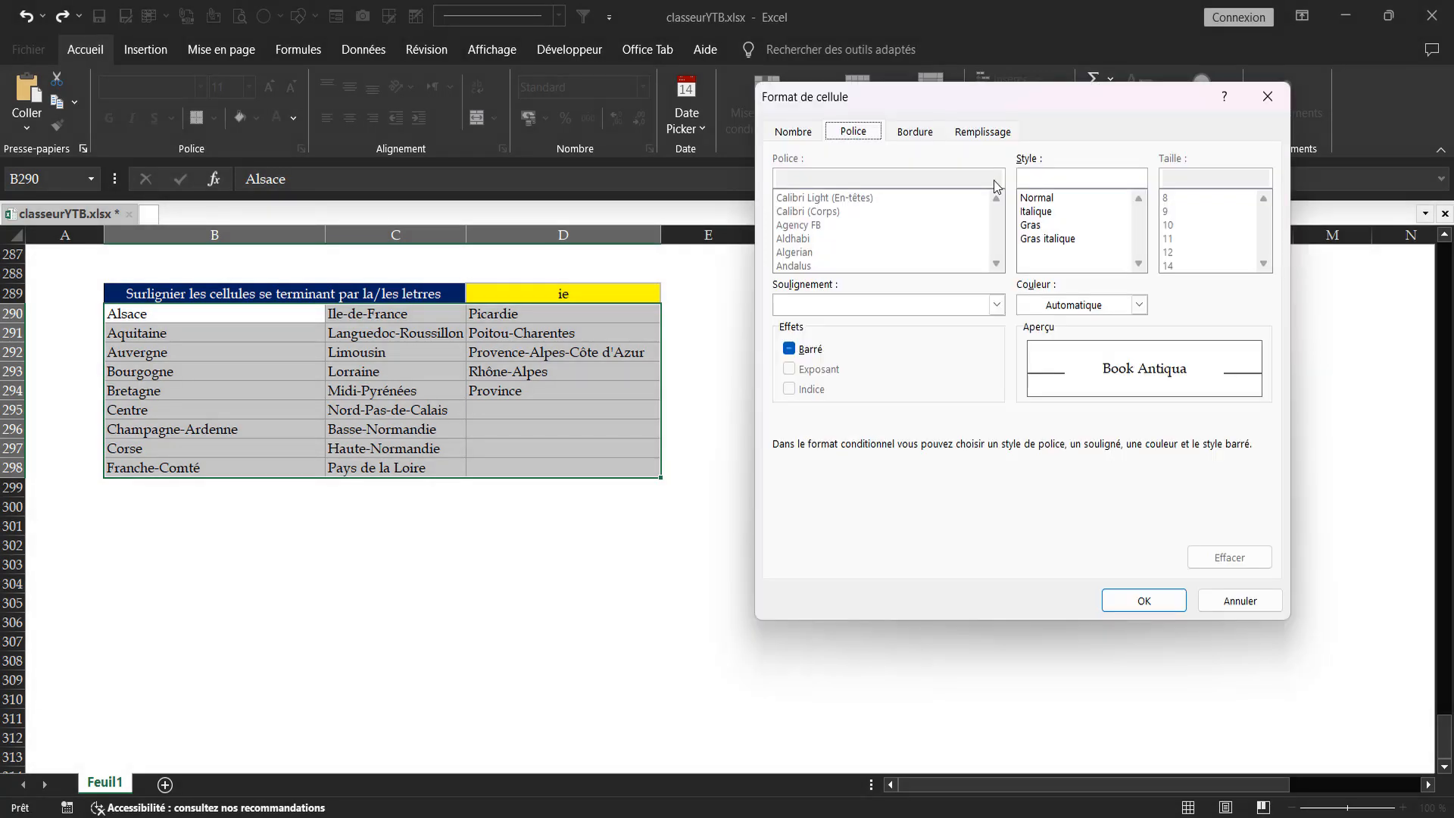
pyautogui.click(986, 135)
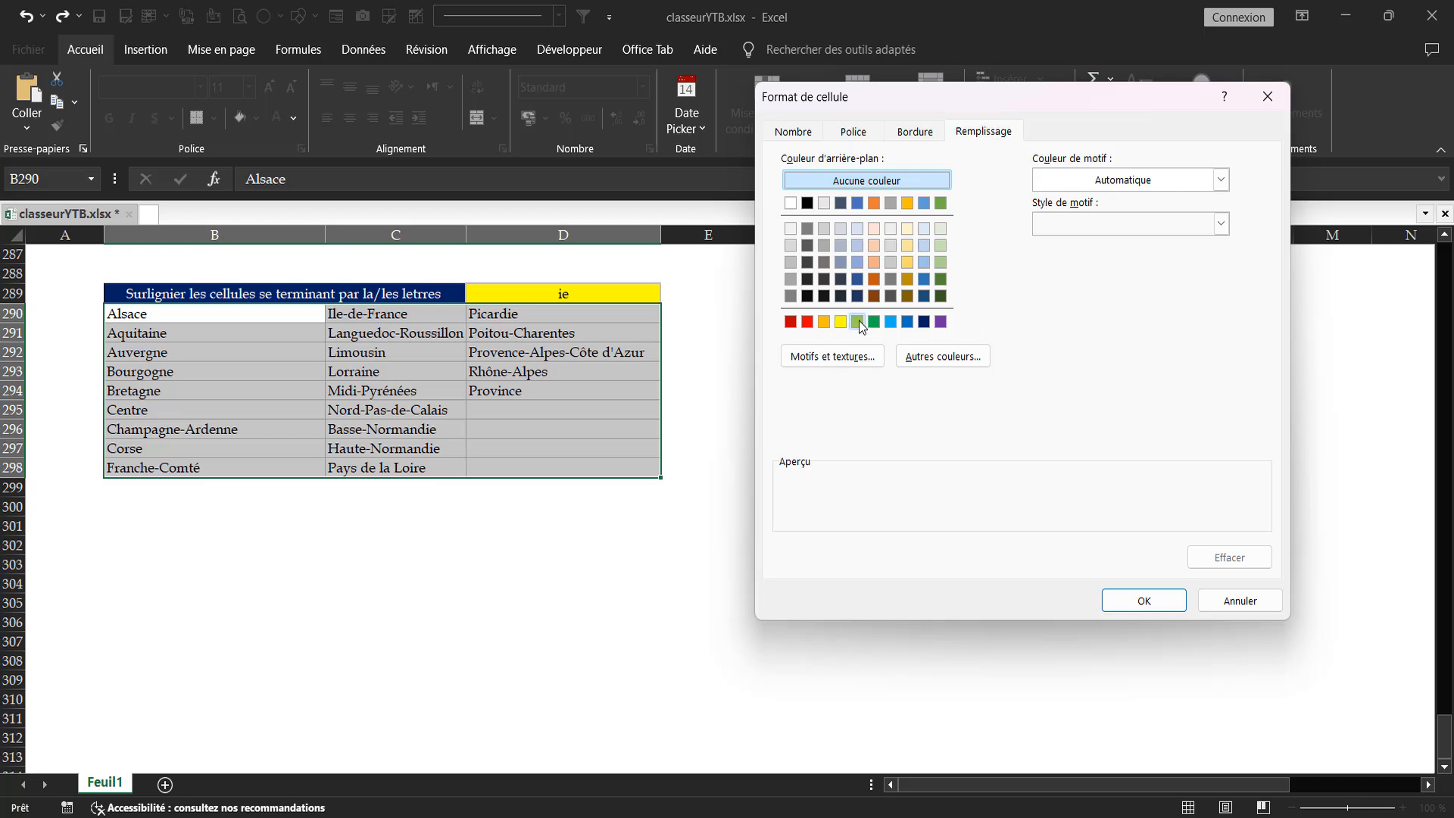
pyautogui.click(857, 321)
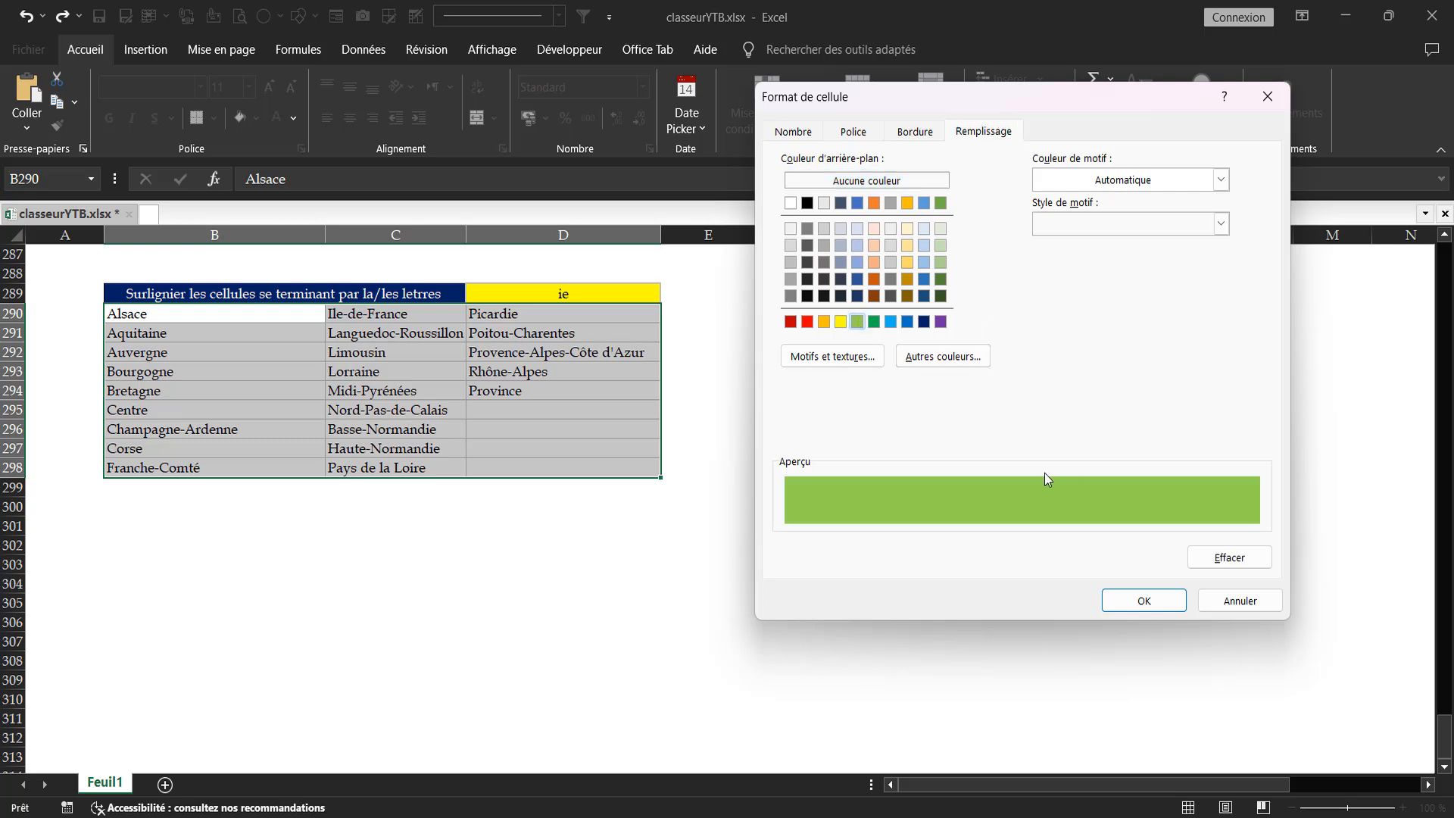
pyautogui.click(1138, 602)
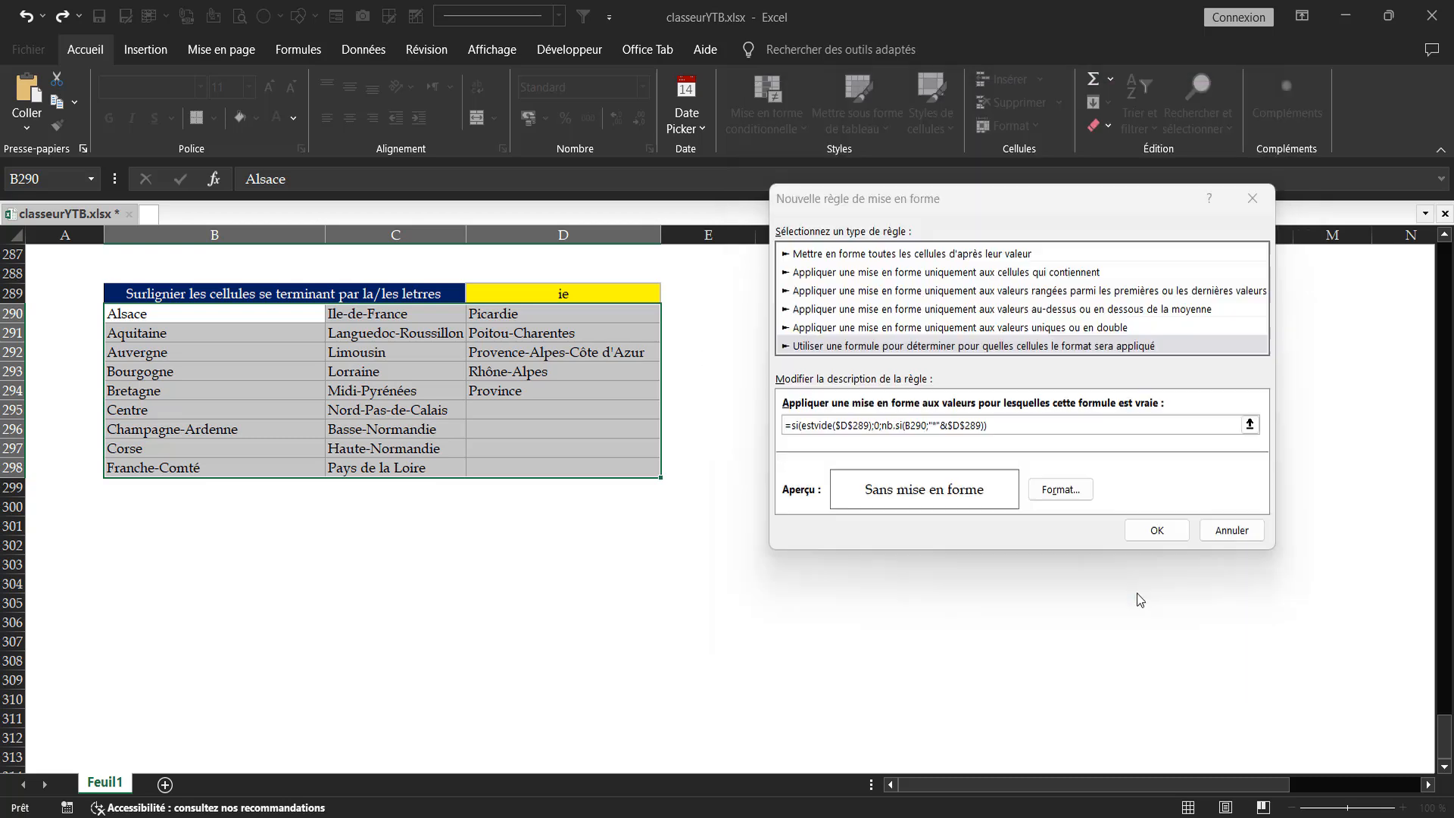
pyautogui.click(1158, 530)
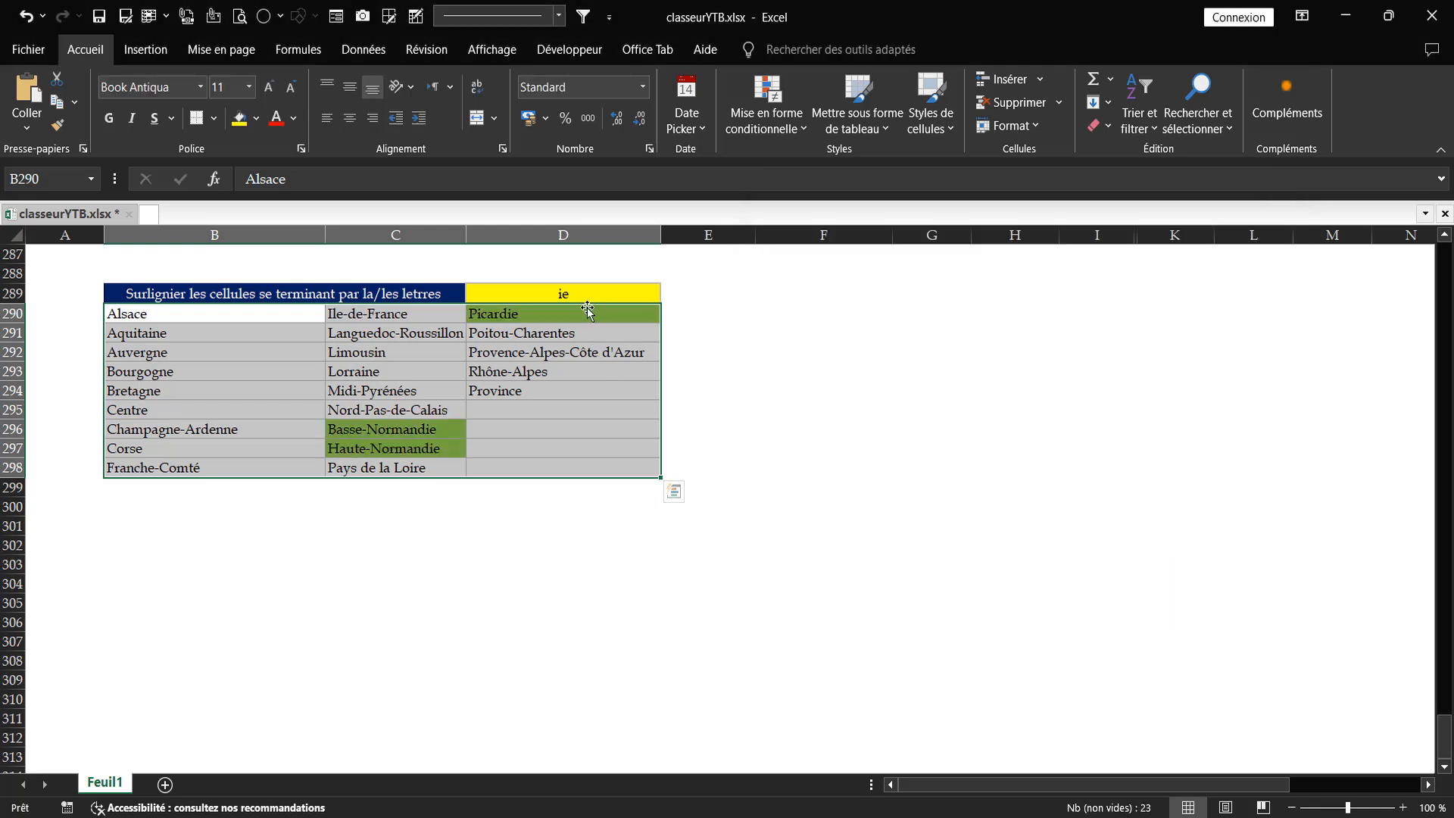
pyautogui.click(1016, 373)
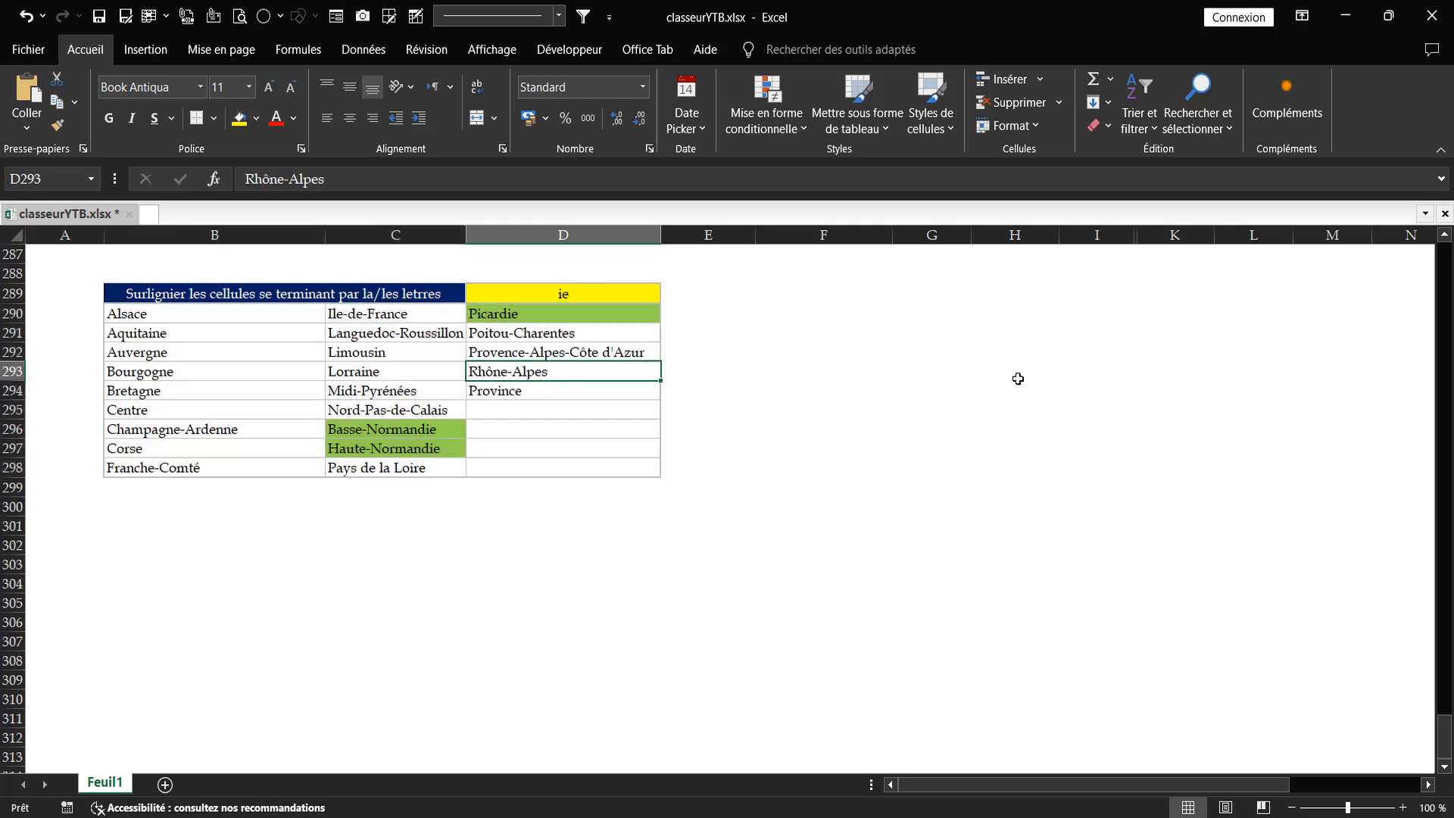
# Step: Test the highlighting rule by entering the ending letters ne and then re in cell D289
pyautogui.click(518, 288)
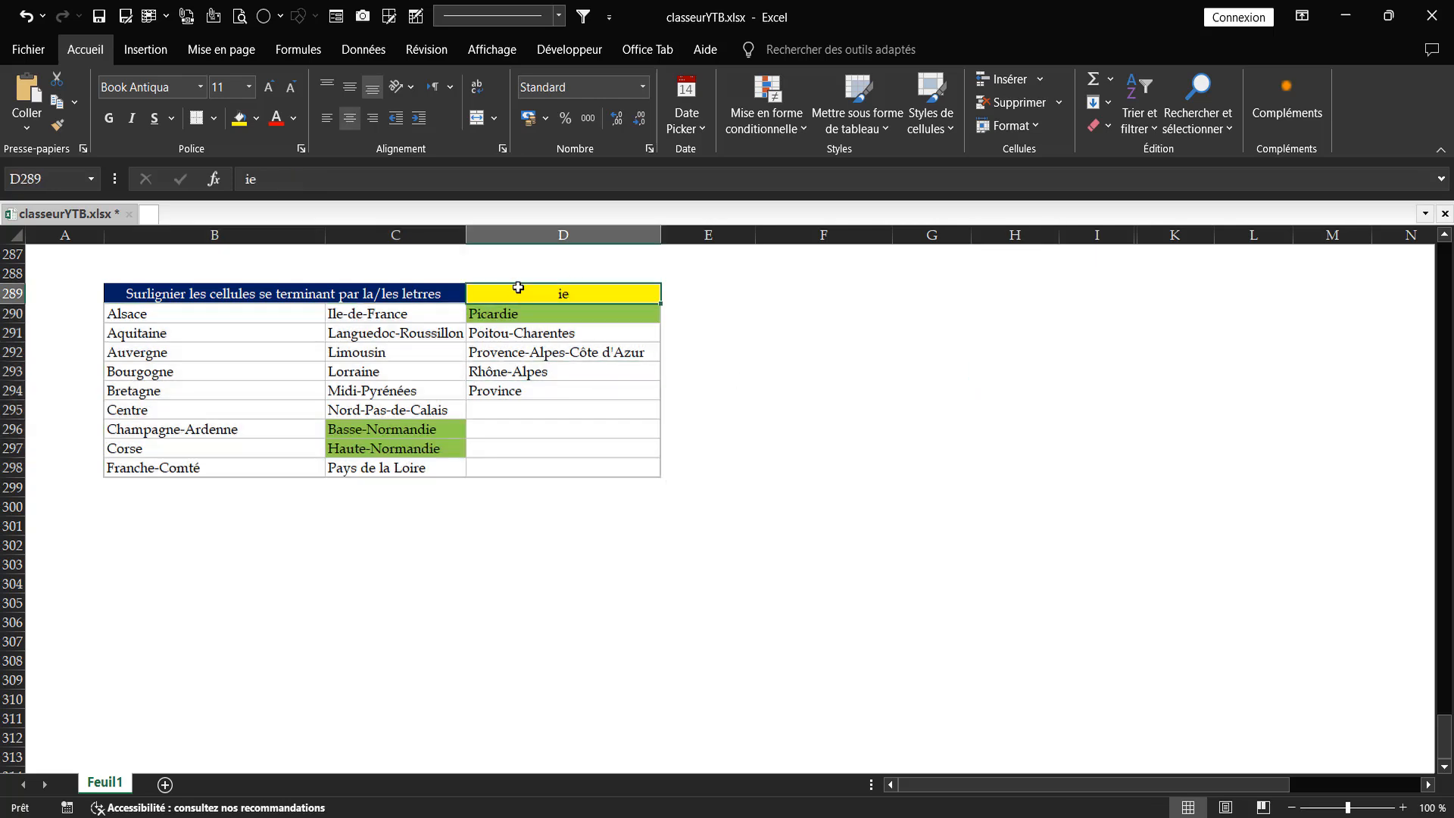
pyautogui.write('ne')
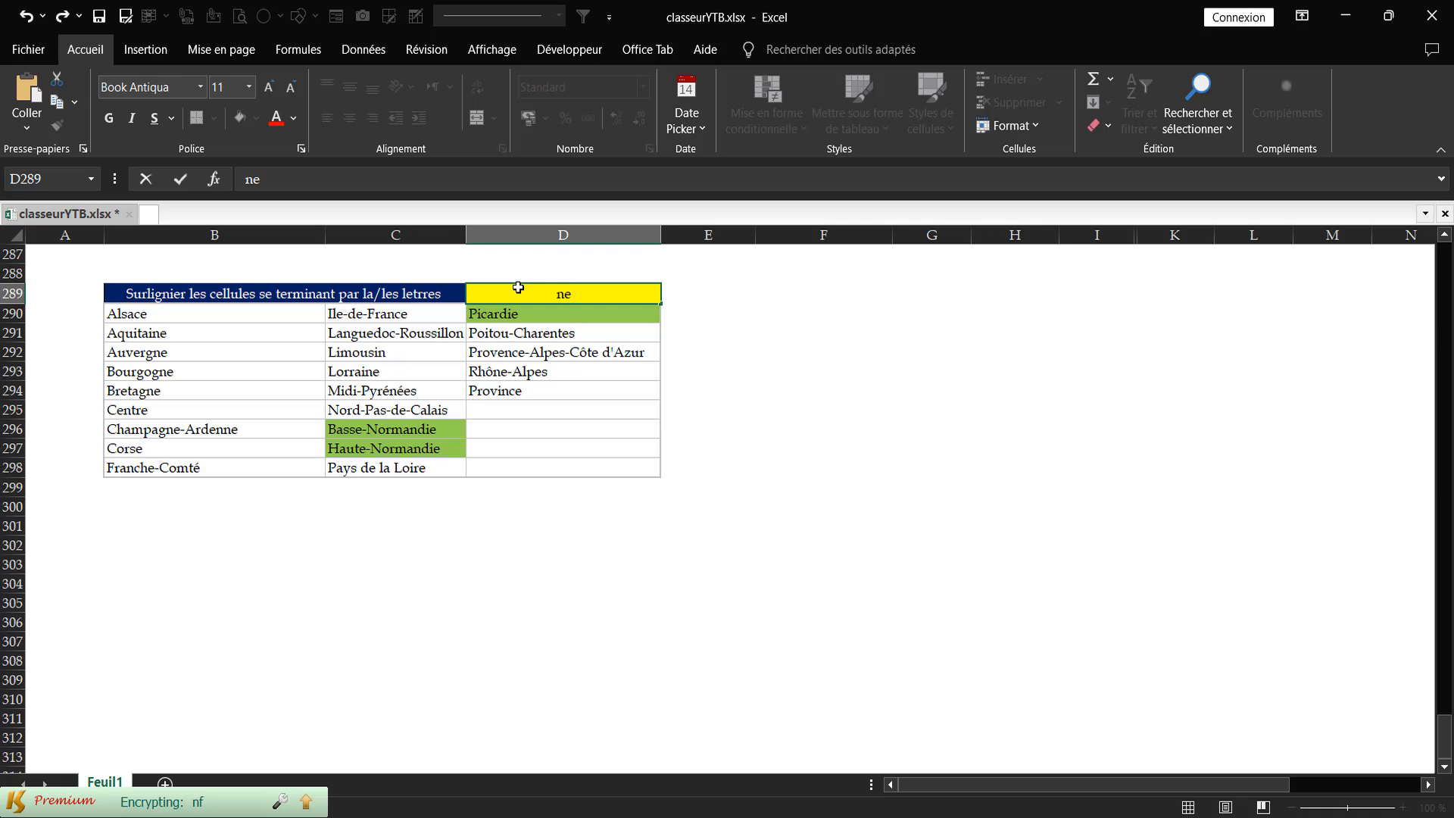
pyautogui.hotkey('ctrl', 'Return')
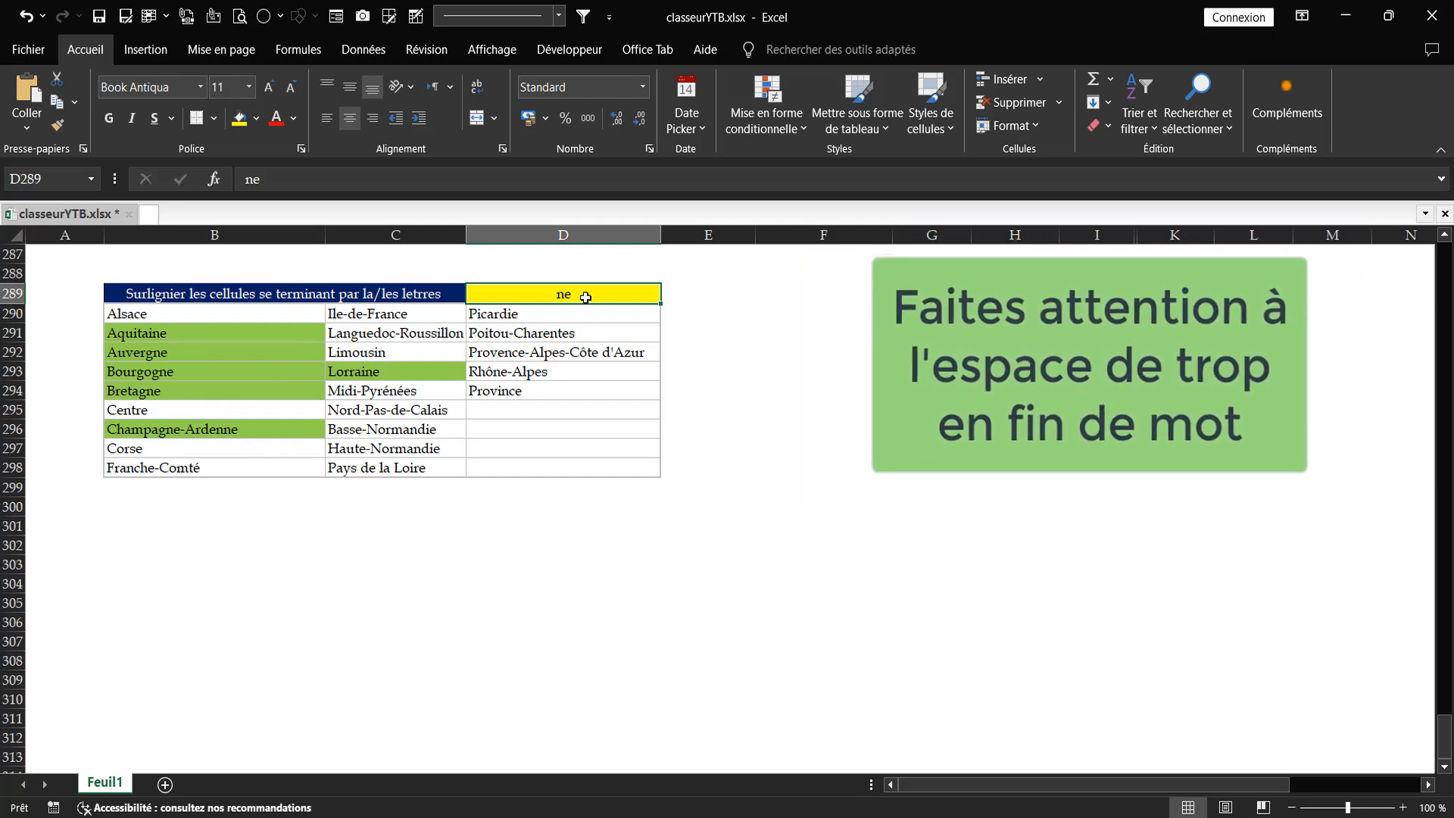
pyautogui.write('re')
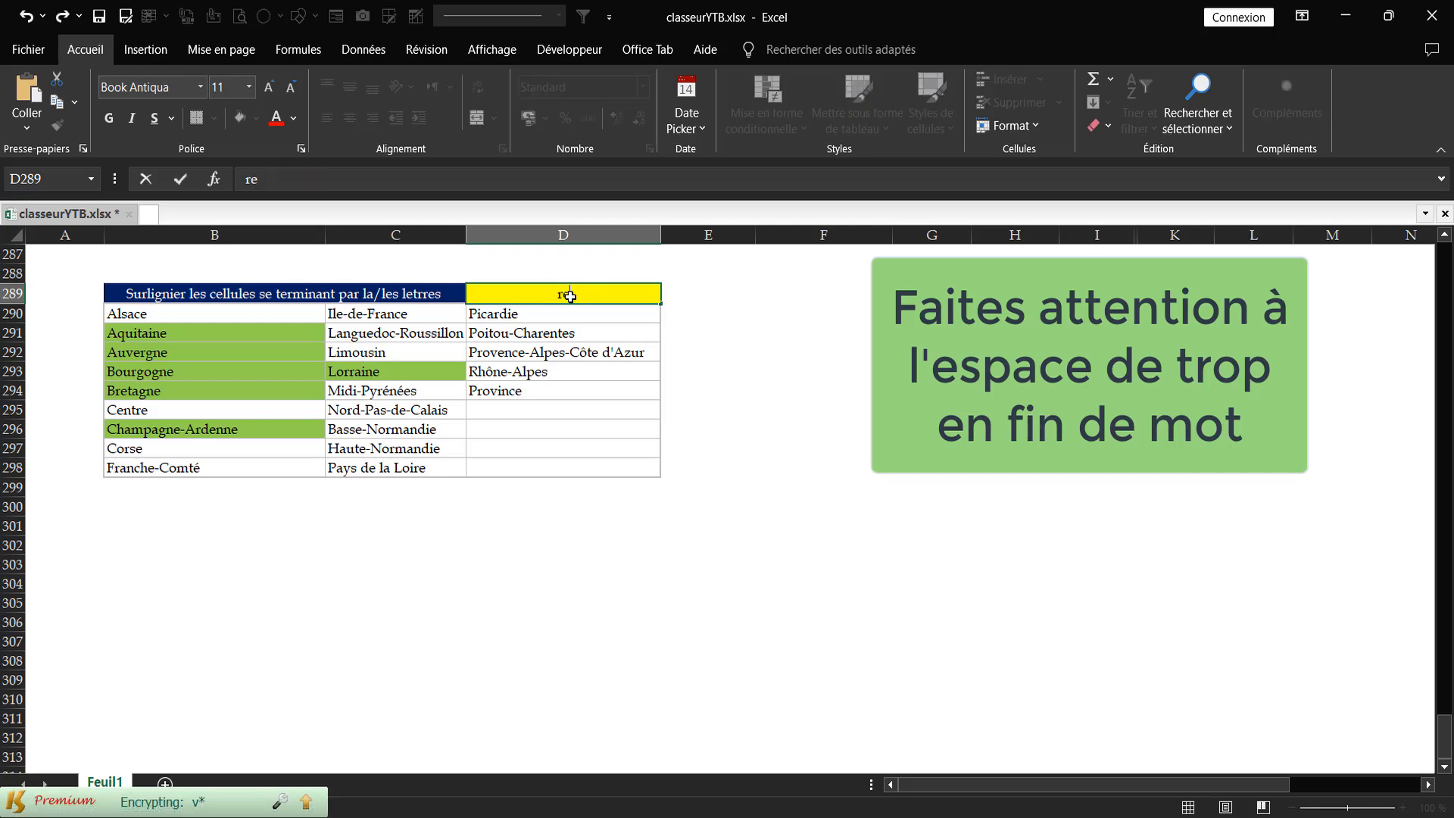
pyautogui.hotkey('ctrl', 'Return')
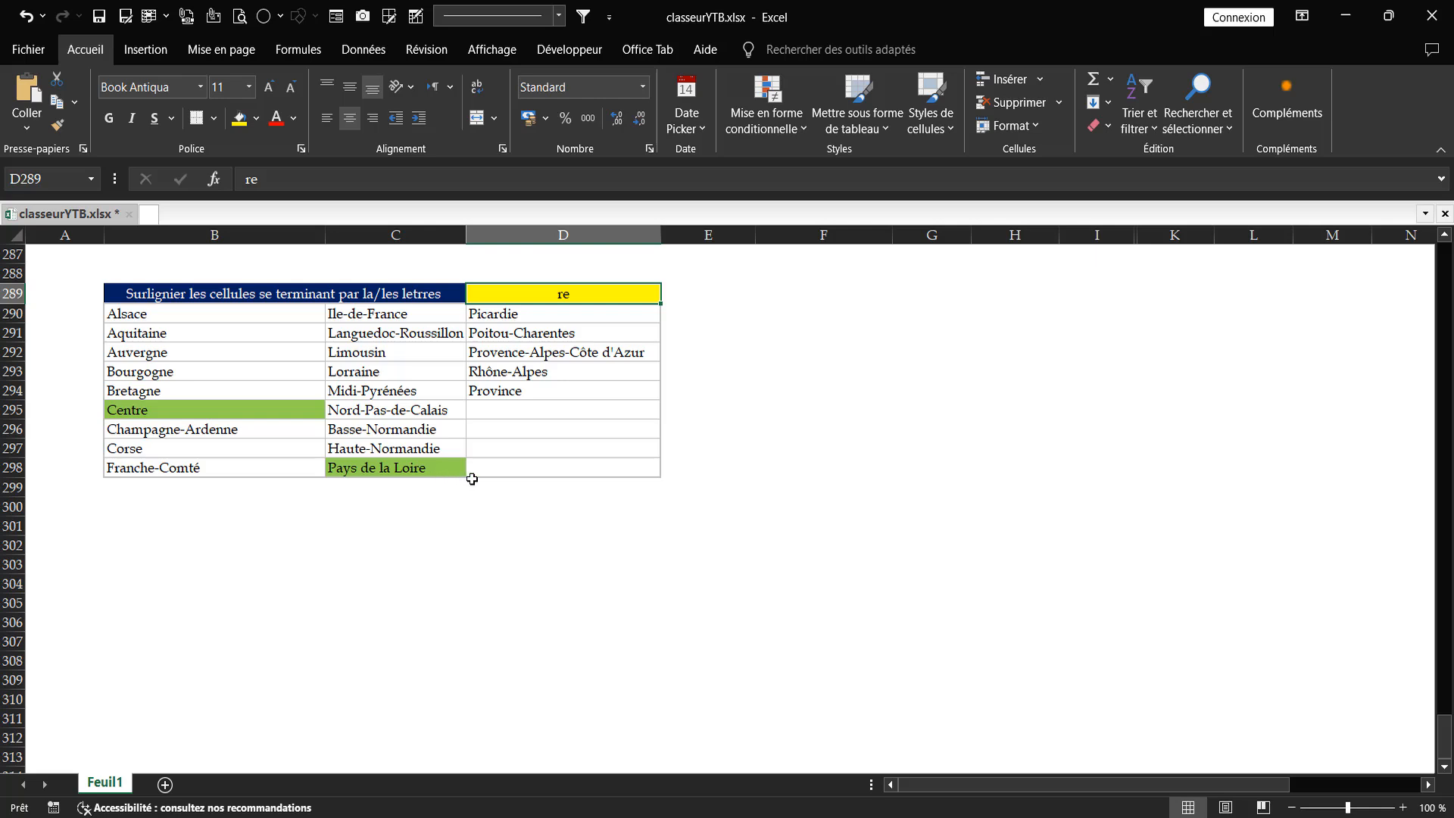
pyautogui.click(759, 413)
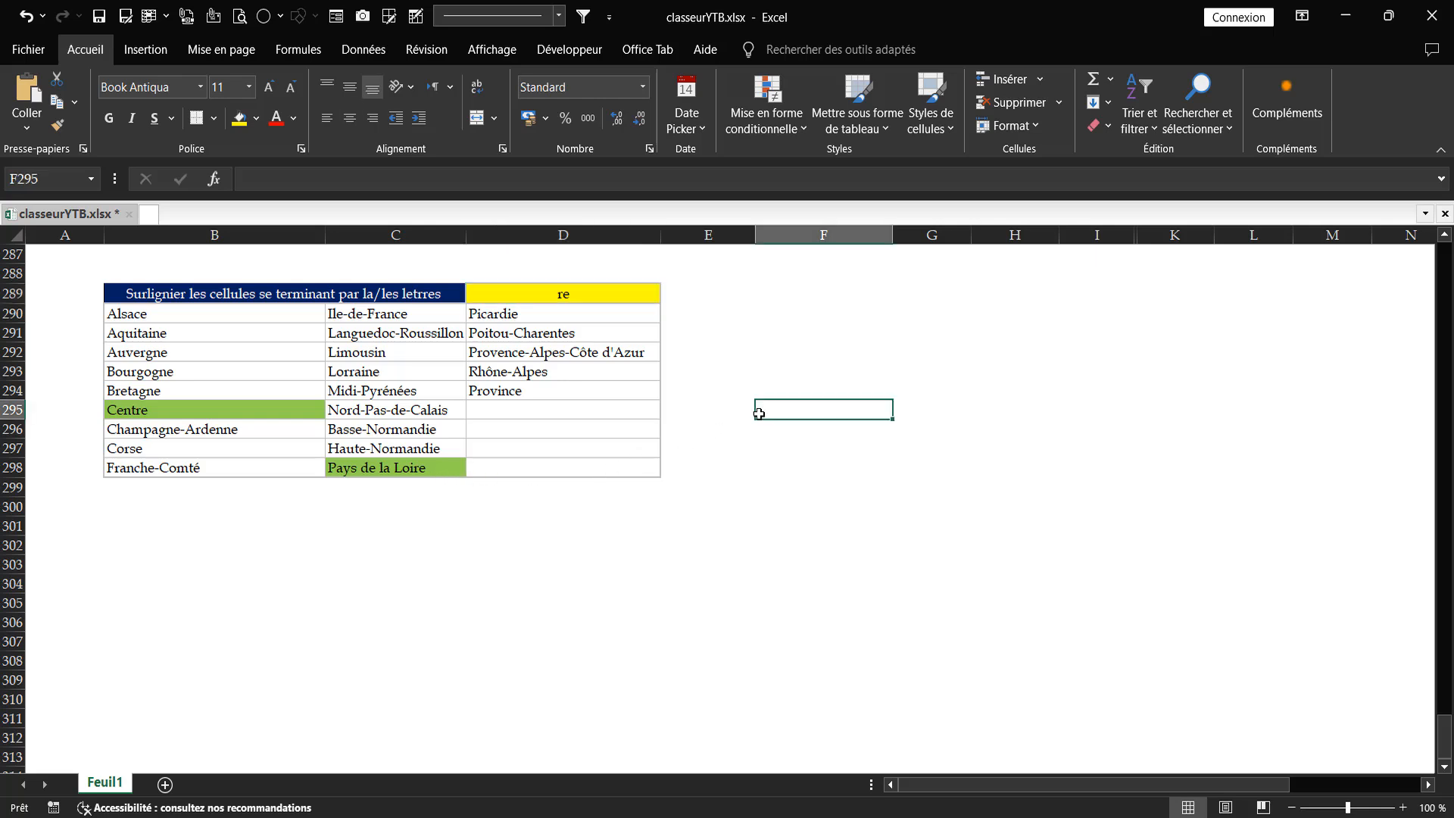
# Step: Test the rule in cell D289 with the uppercase ending UR, followed by the lowercase ending ce
pyautogui.click(610, 294)
pyautogui.write('UR')
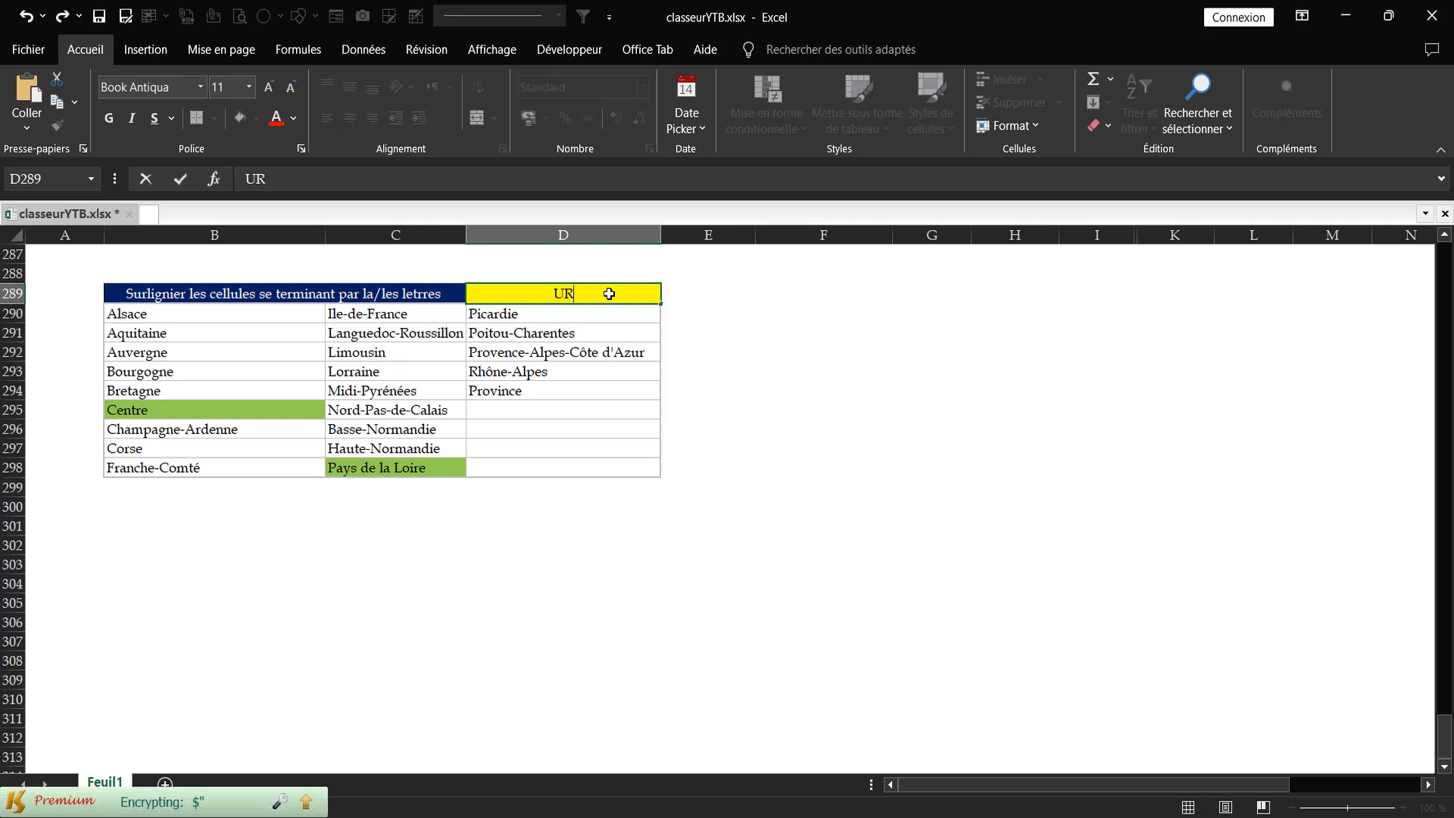
pyautogui.hotkey('ctrl', 'Return')
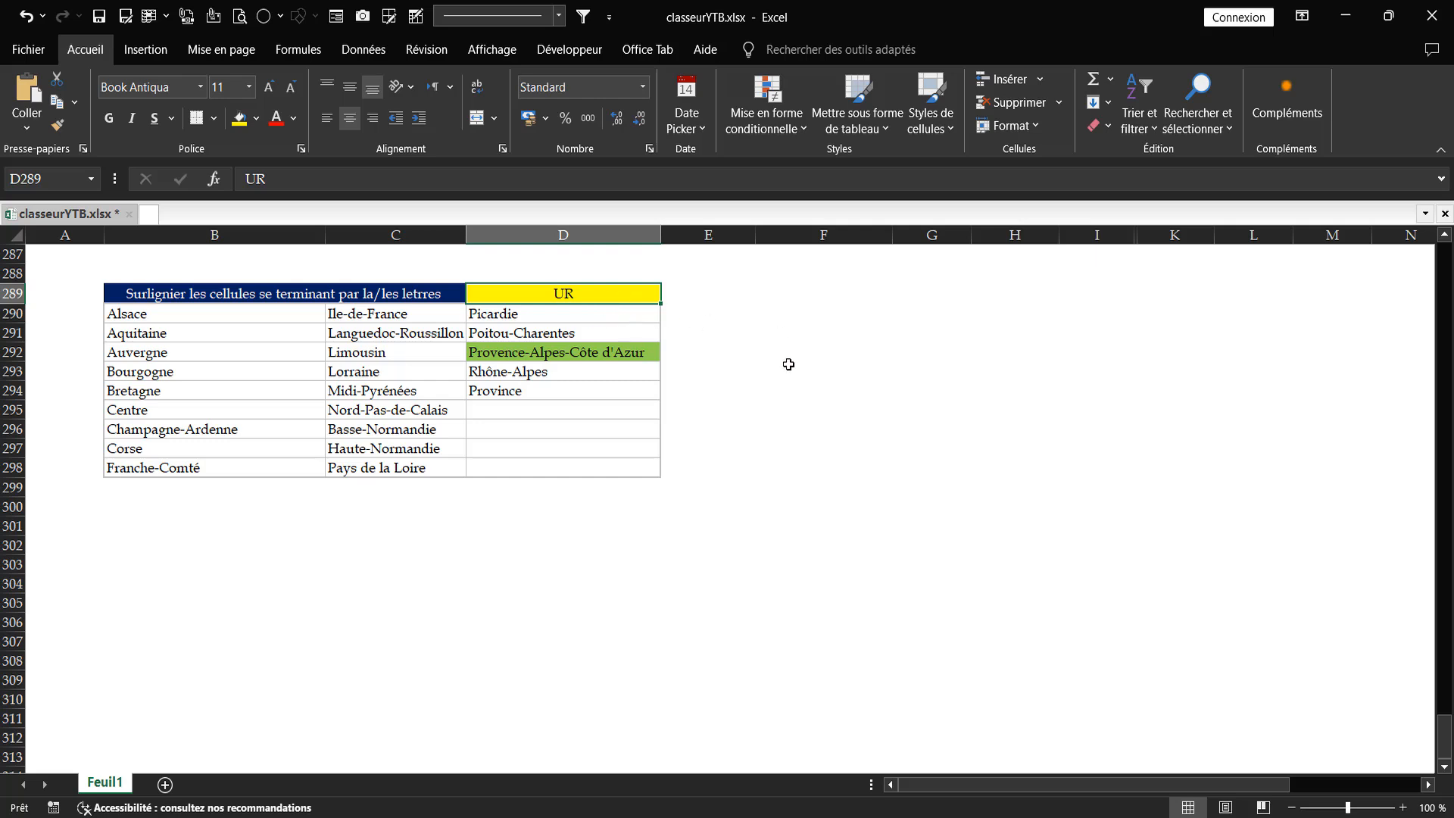
pyautogui.click(763, 368)
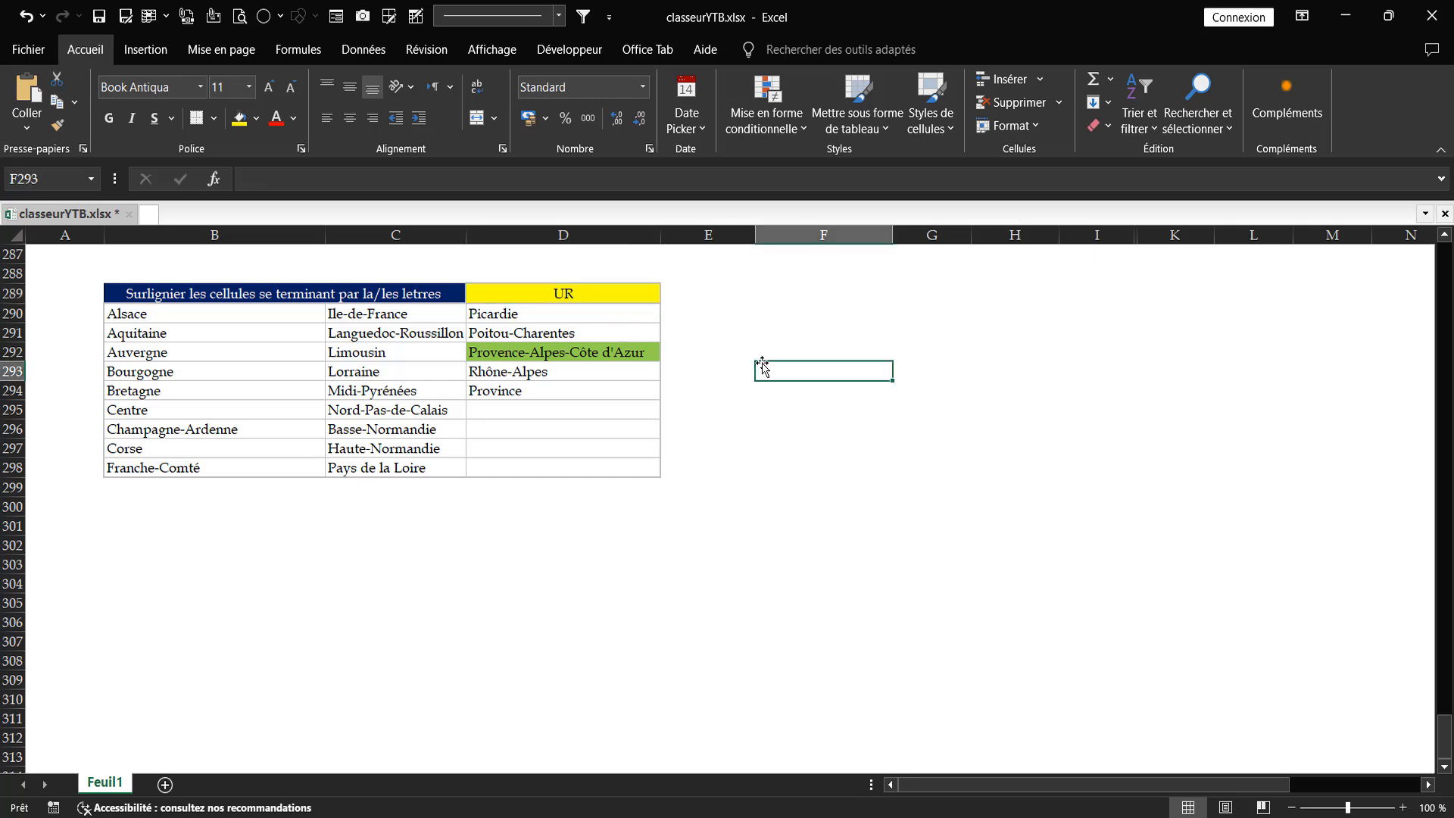
pyautogui.click(599, 296)
pyautogui.write('ce')
pyautogui.hotkey('ctrl', 'Return')
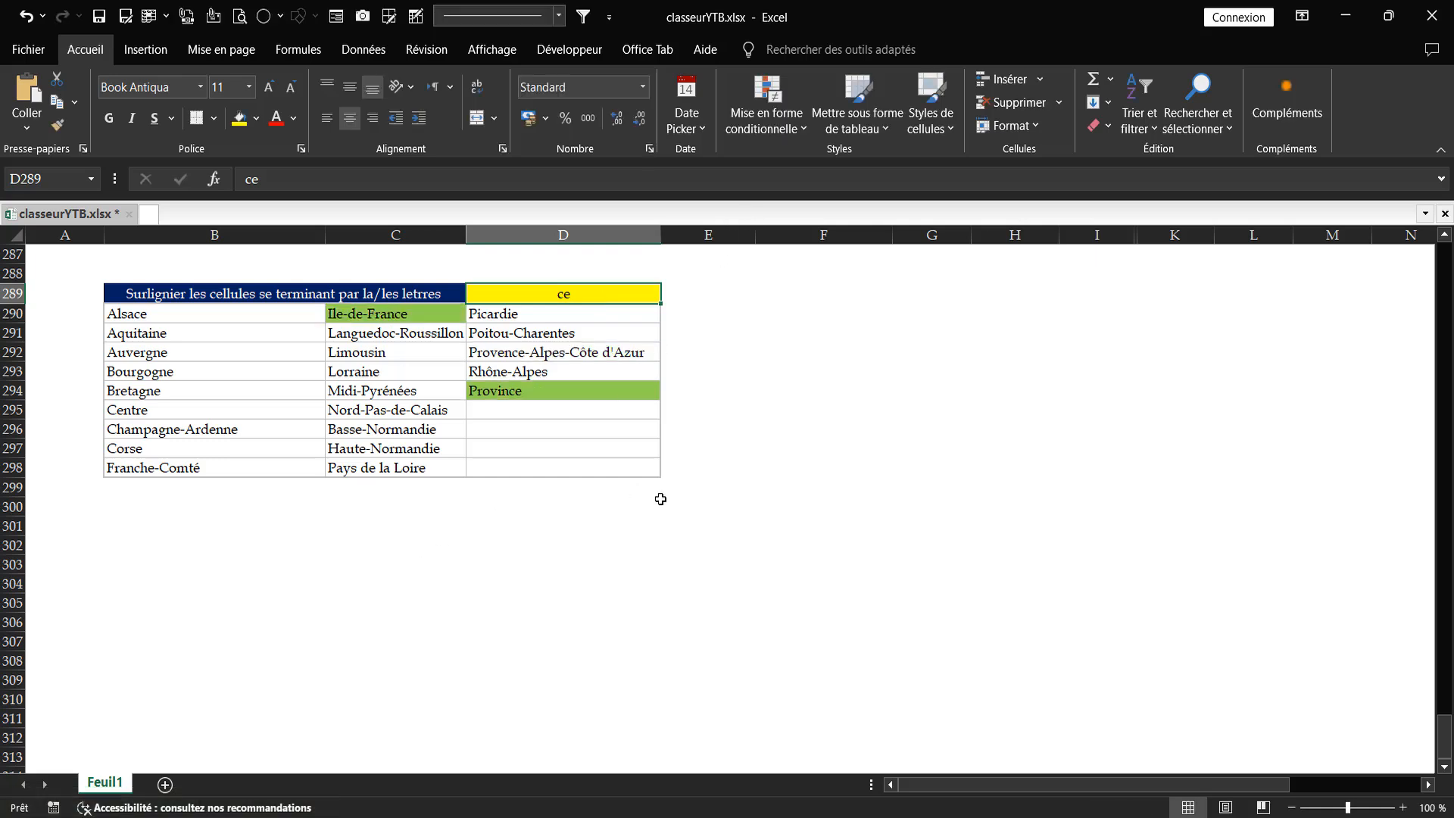
pyautogui.click(811, 414)
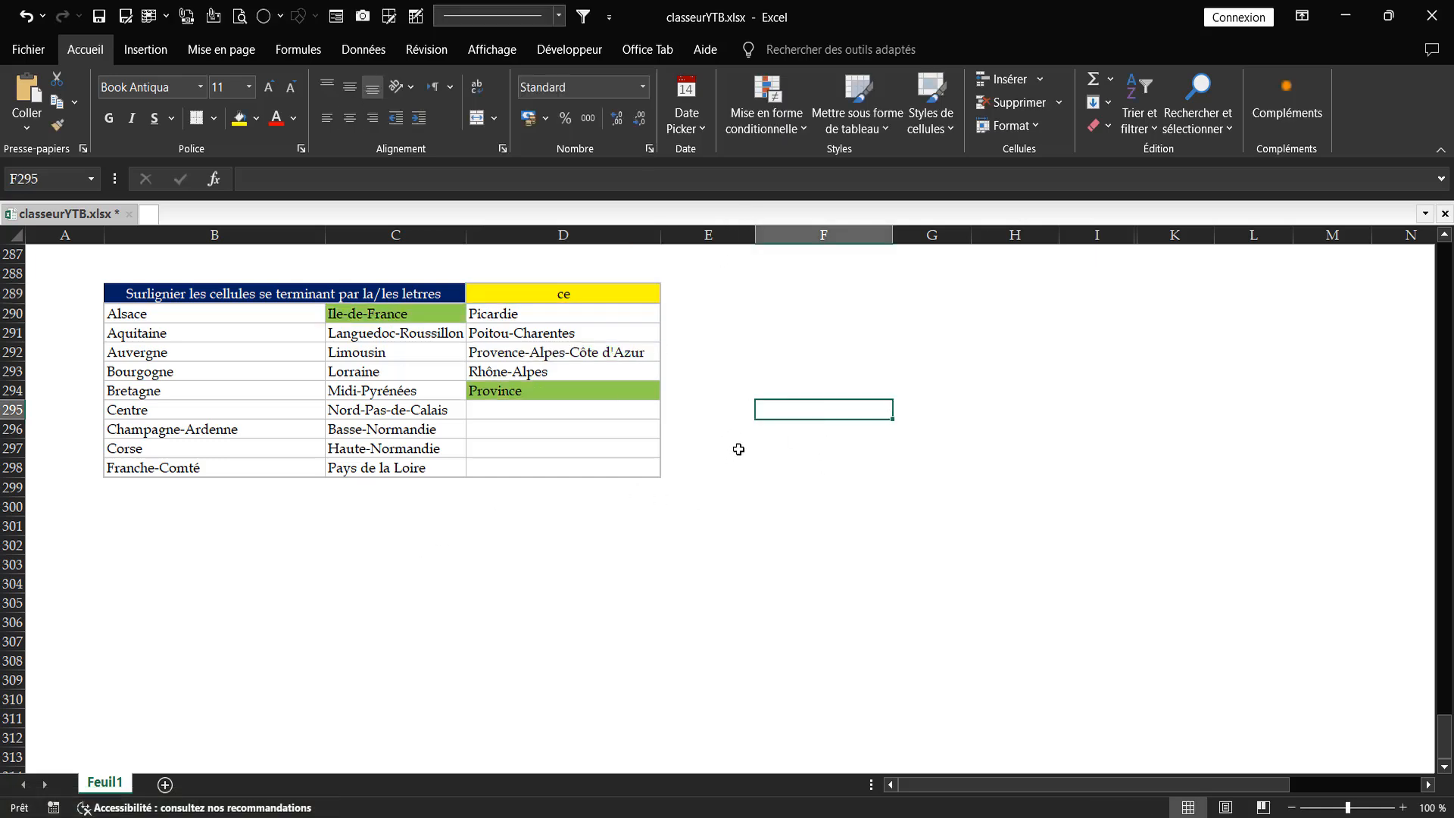